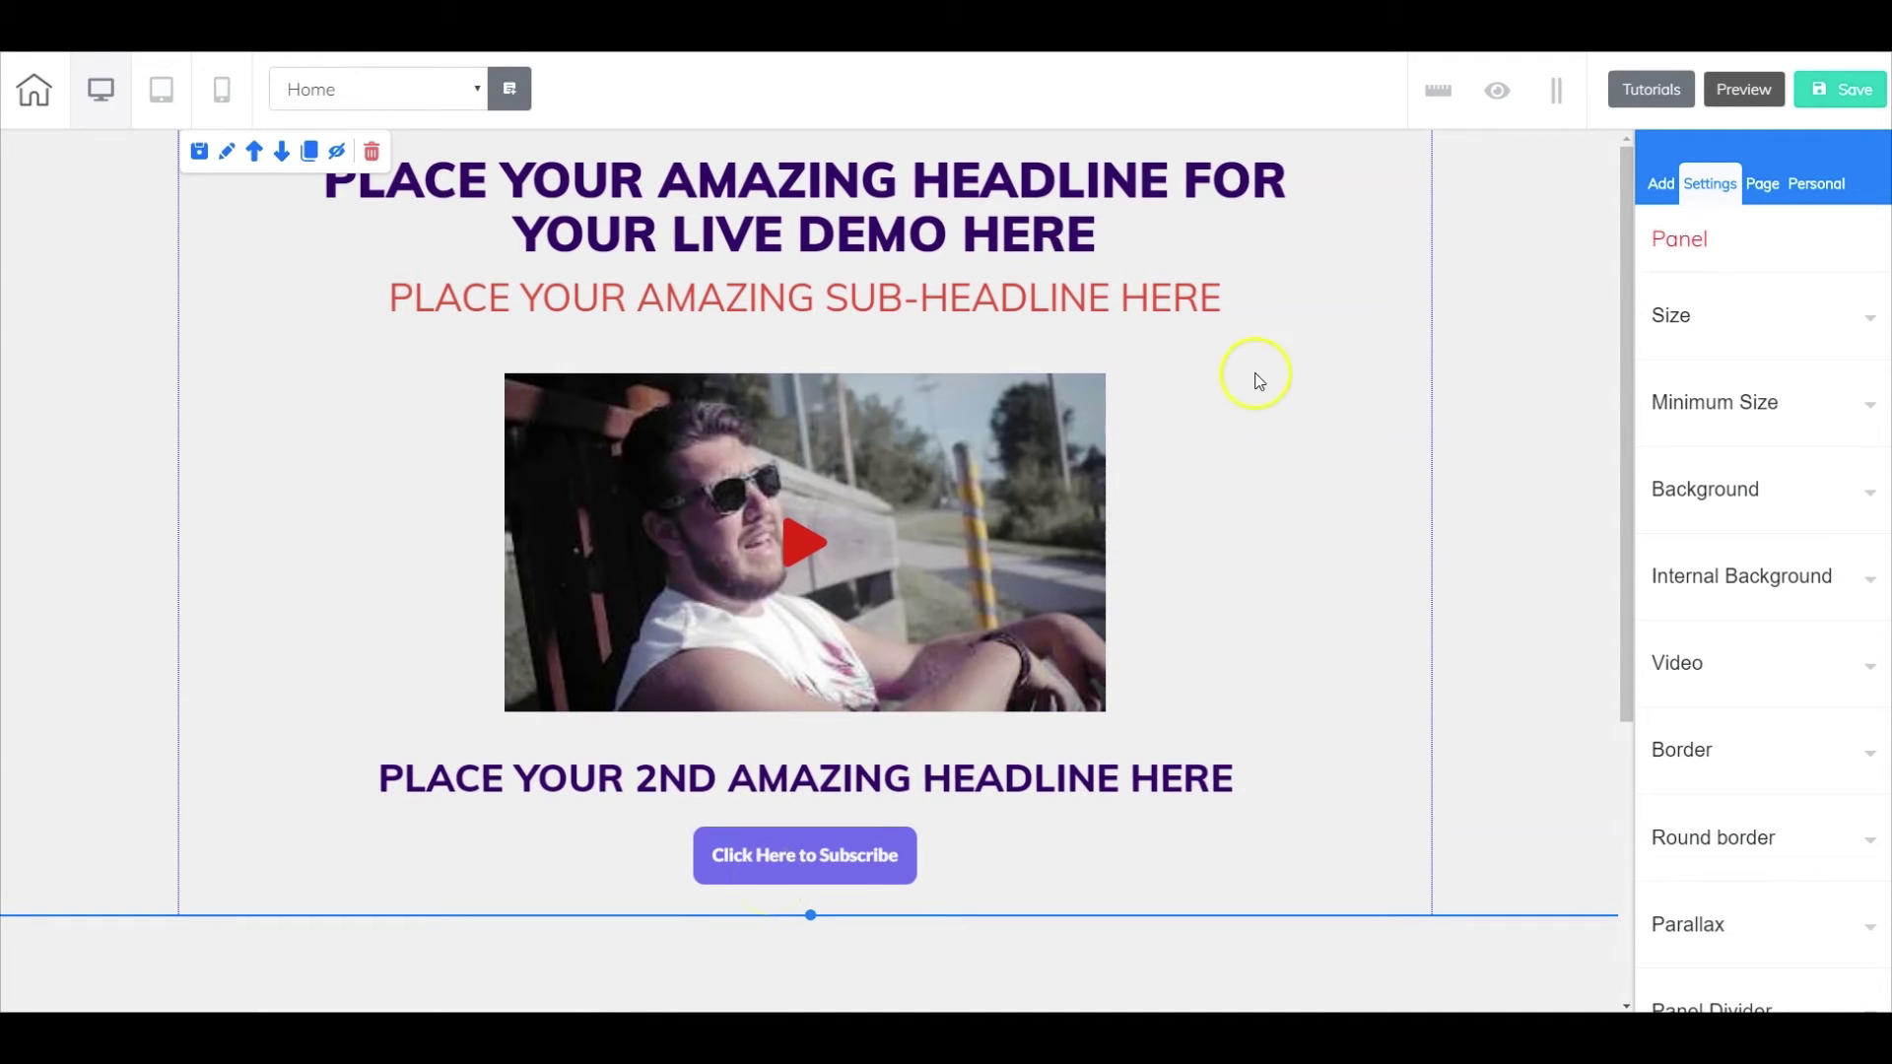
Review the Home page layout from the main headline and video down to the three product boxes.
scroll(1259, 381, down, 4)
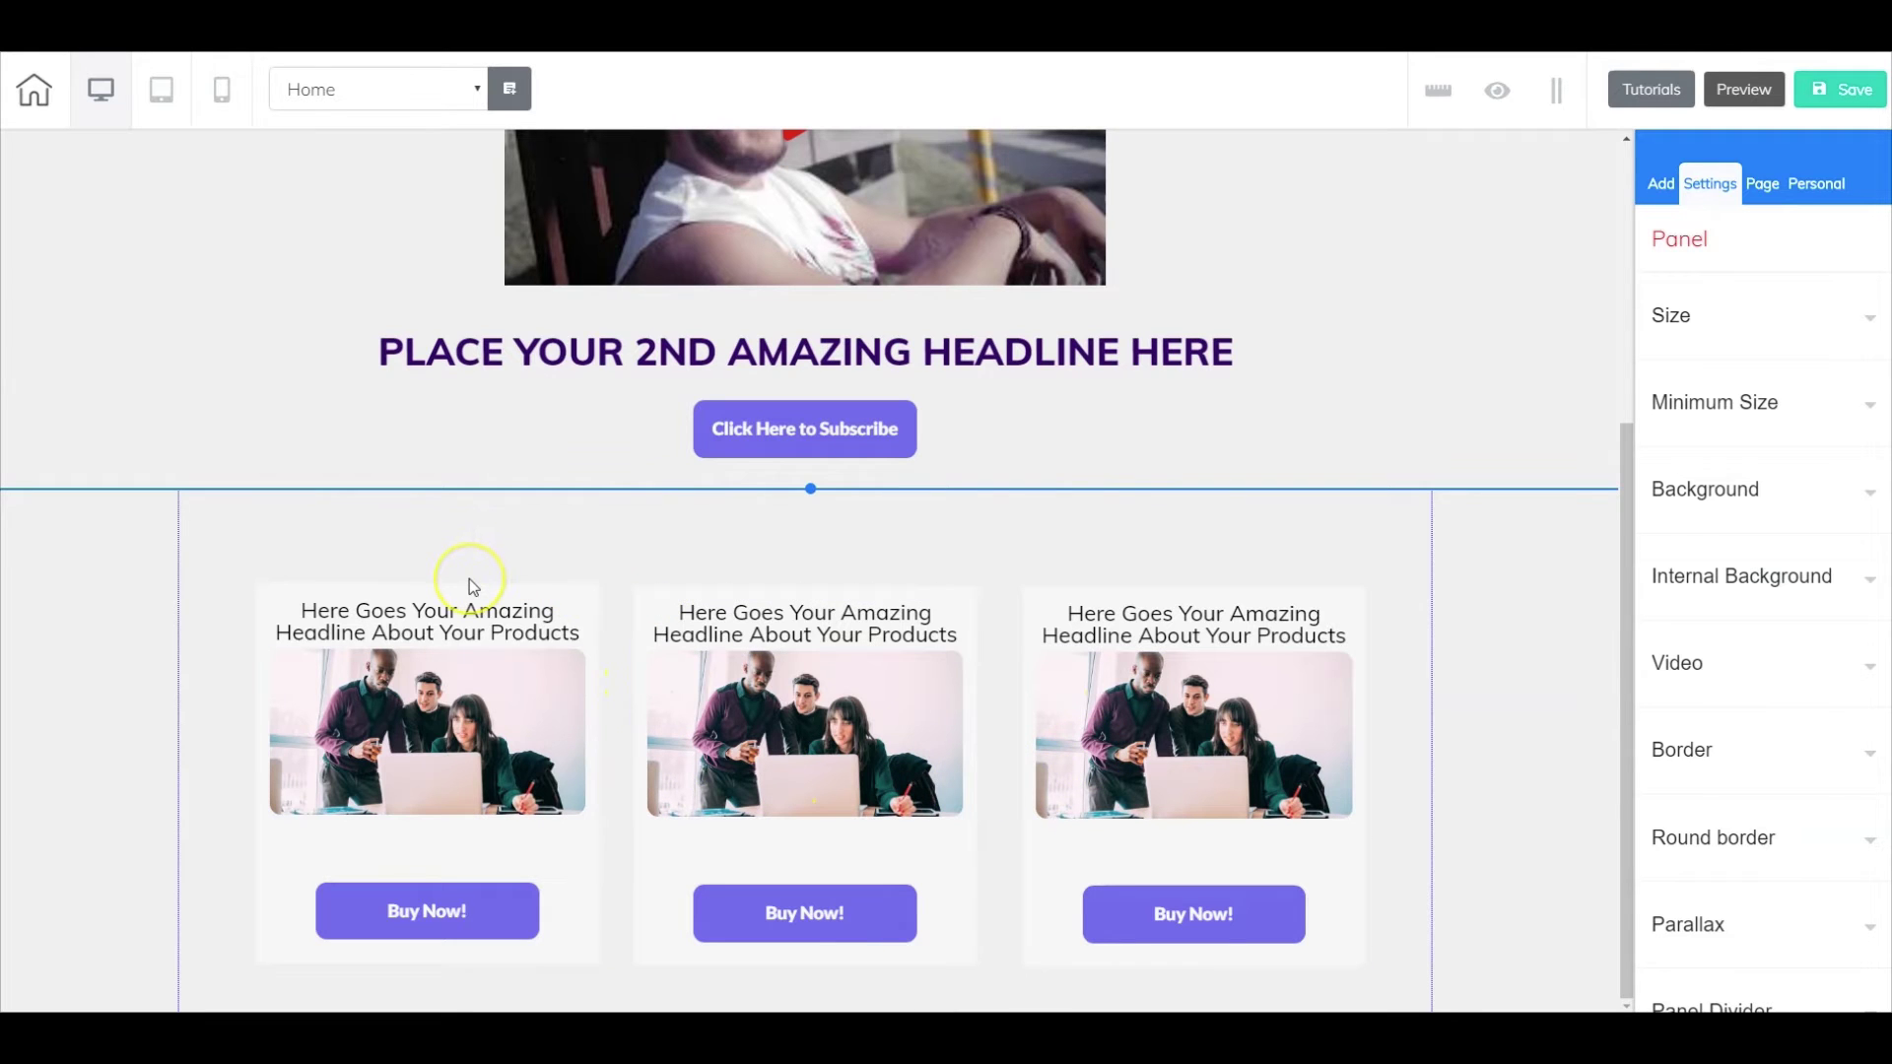
scroll(469, 578, up, 3)
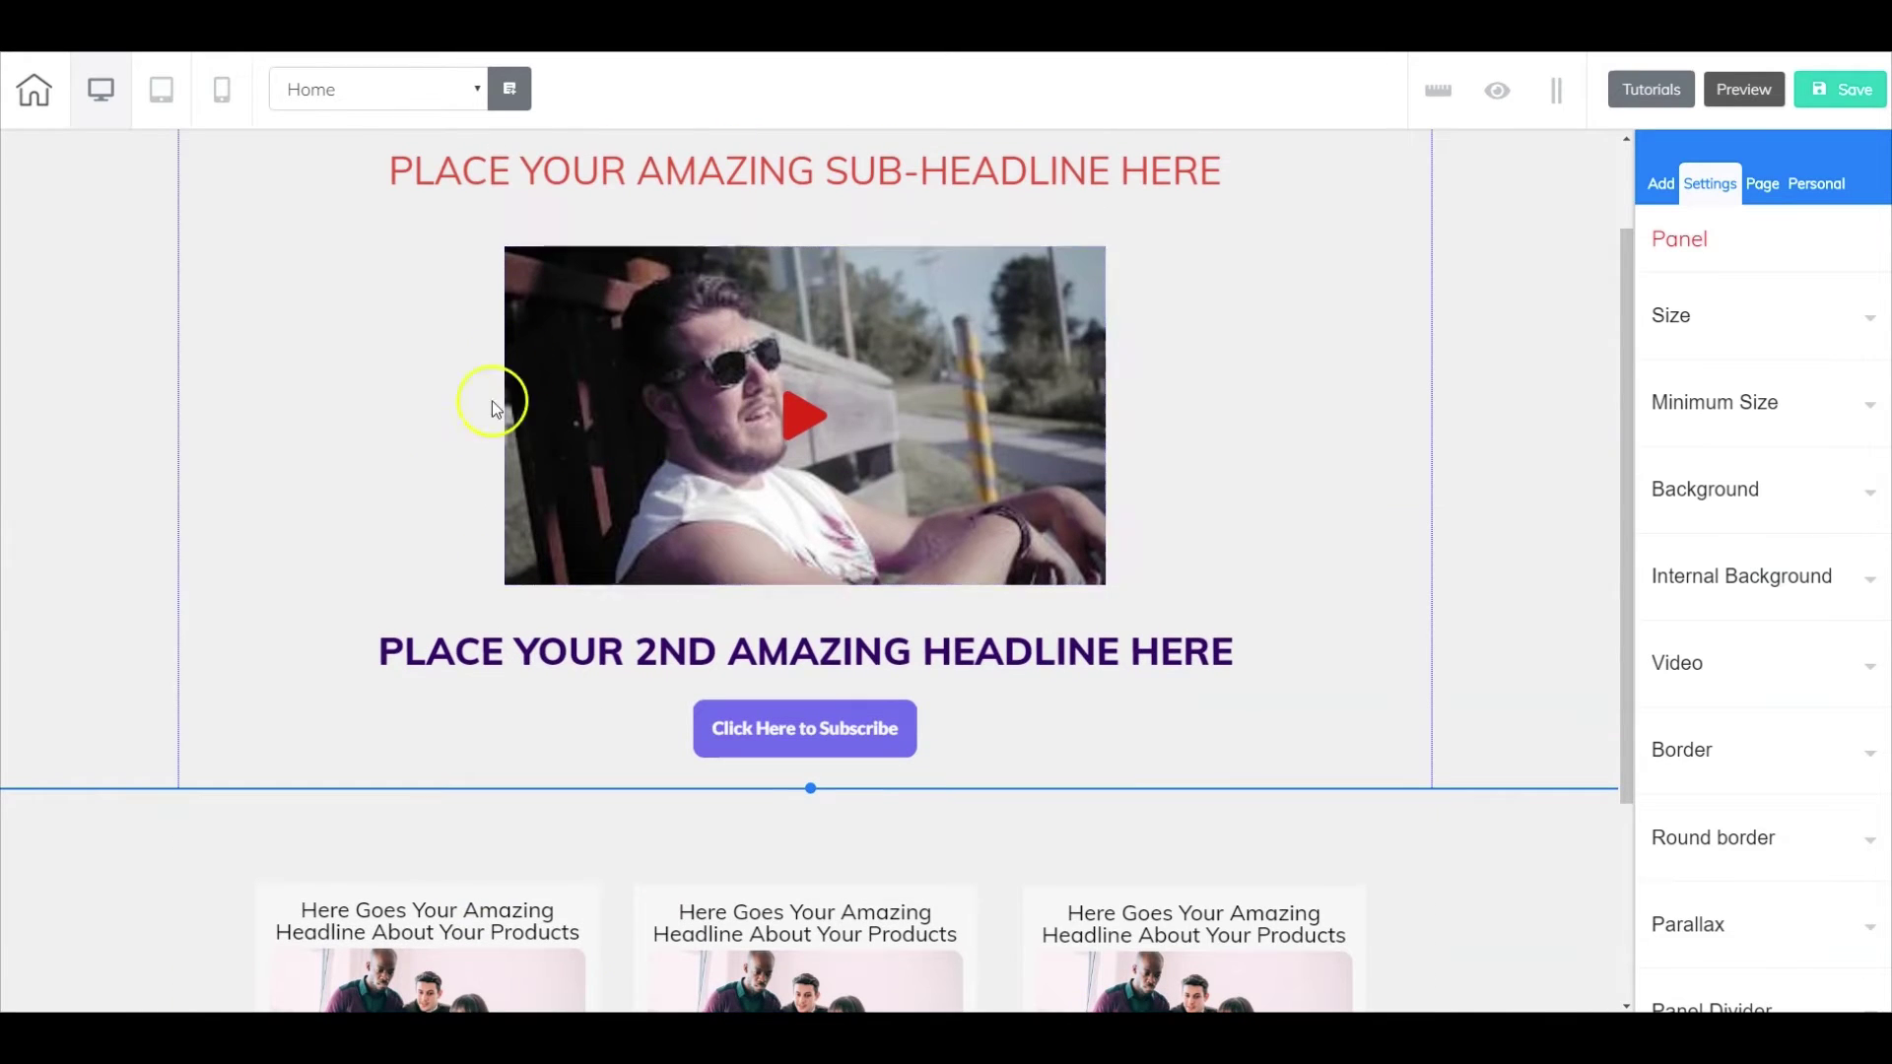
scroll(795, 463, down, 3)
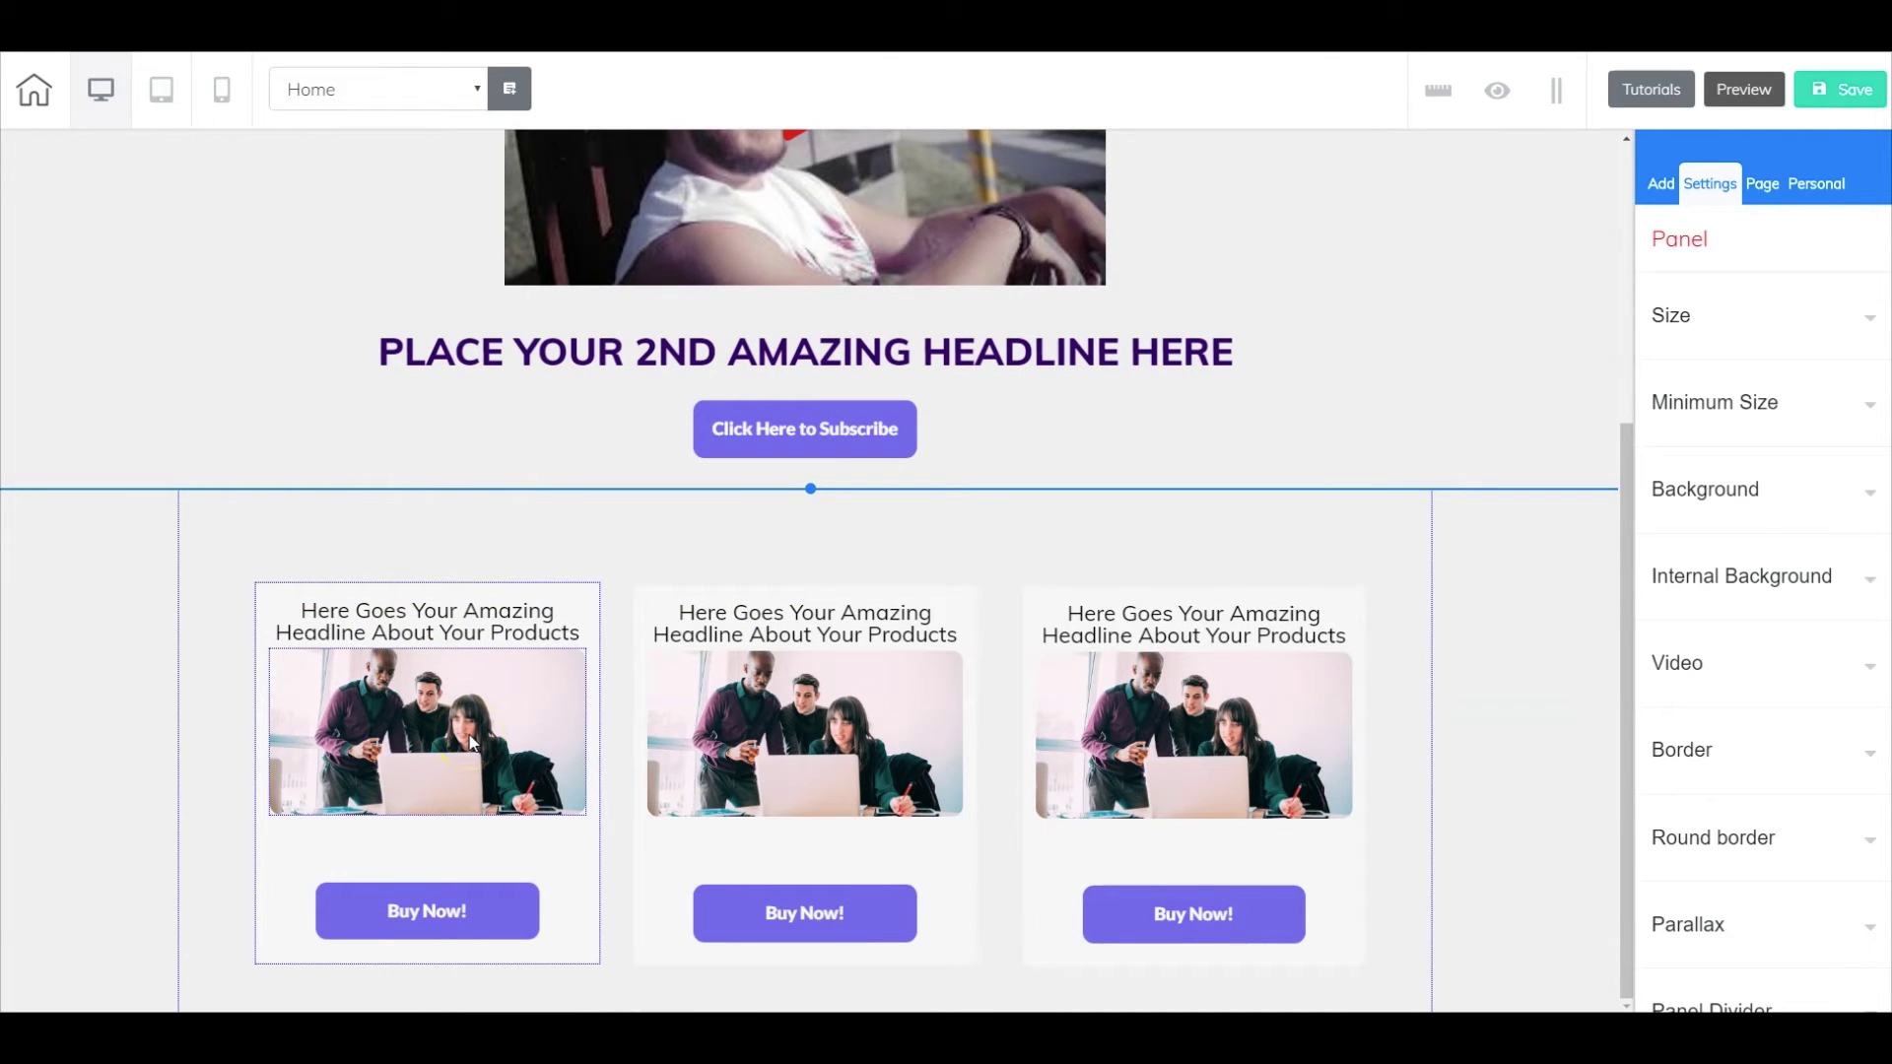
click(490, 653)
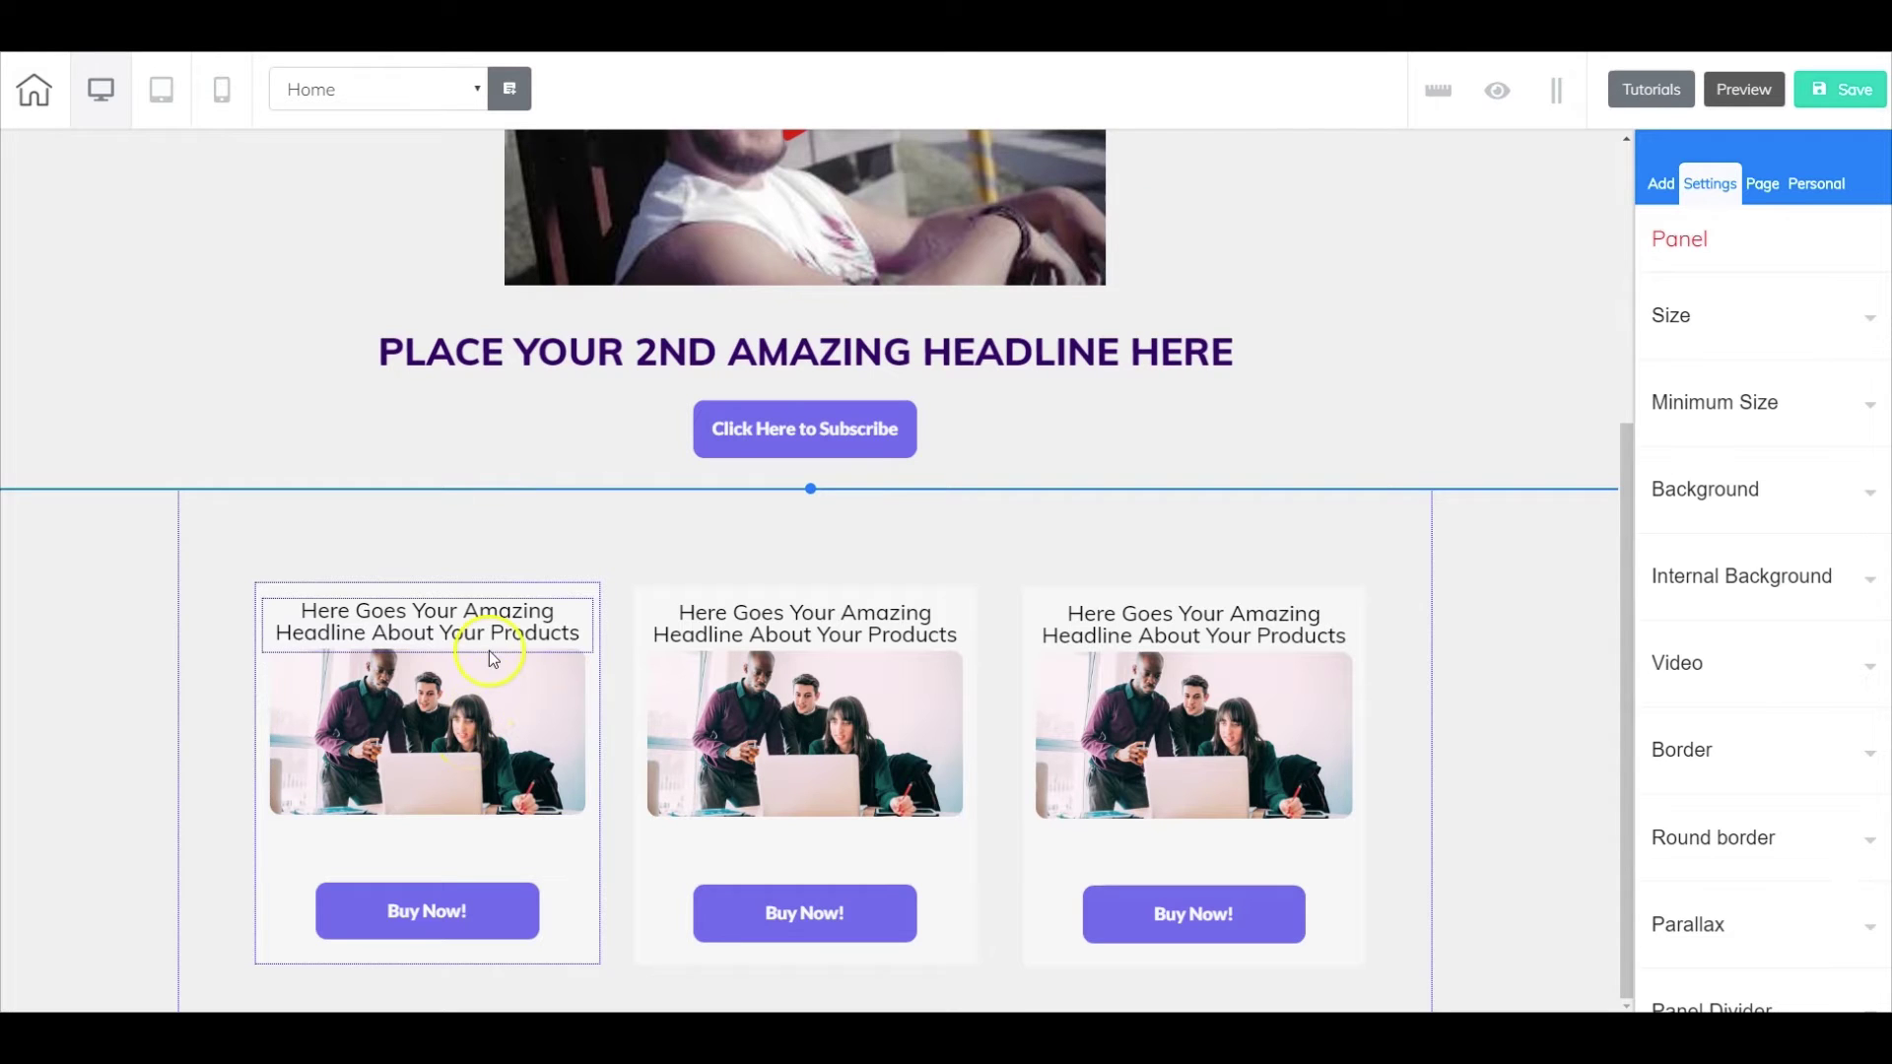
click(562, 869)
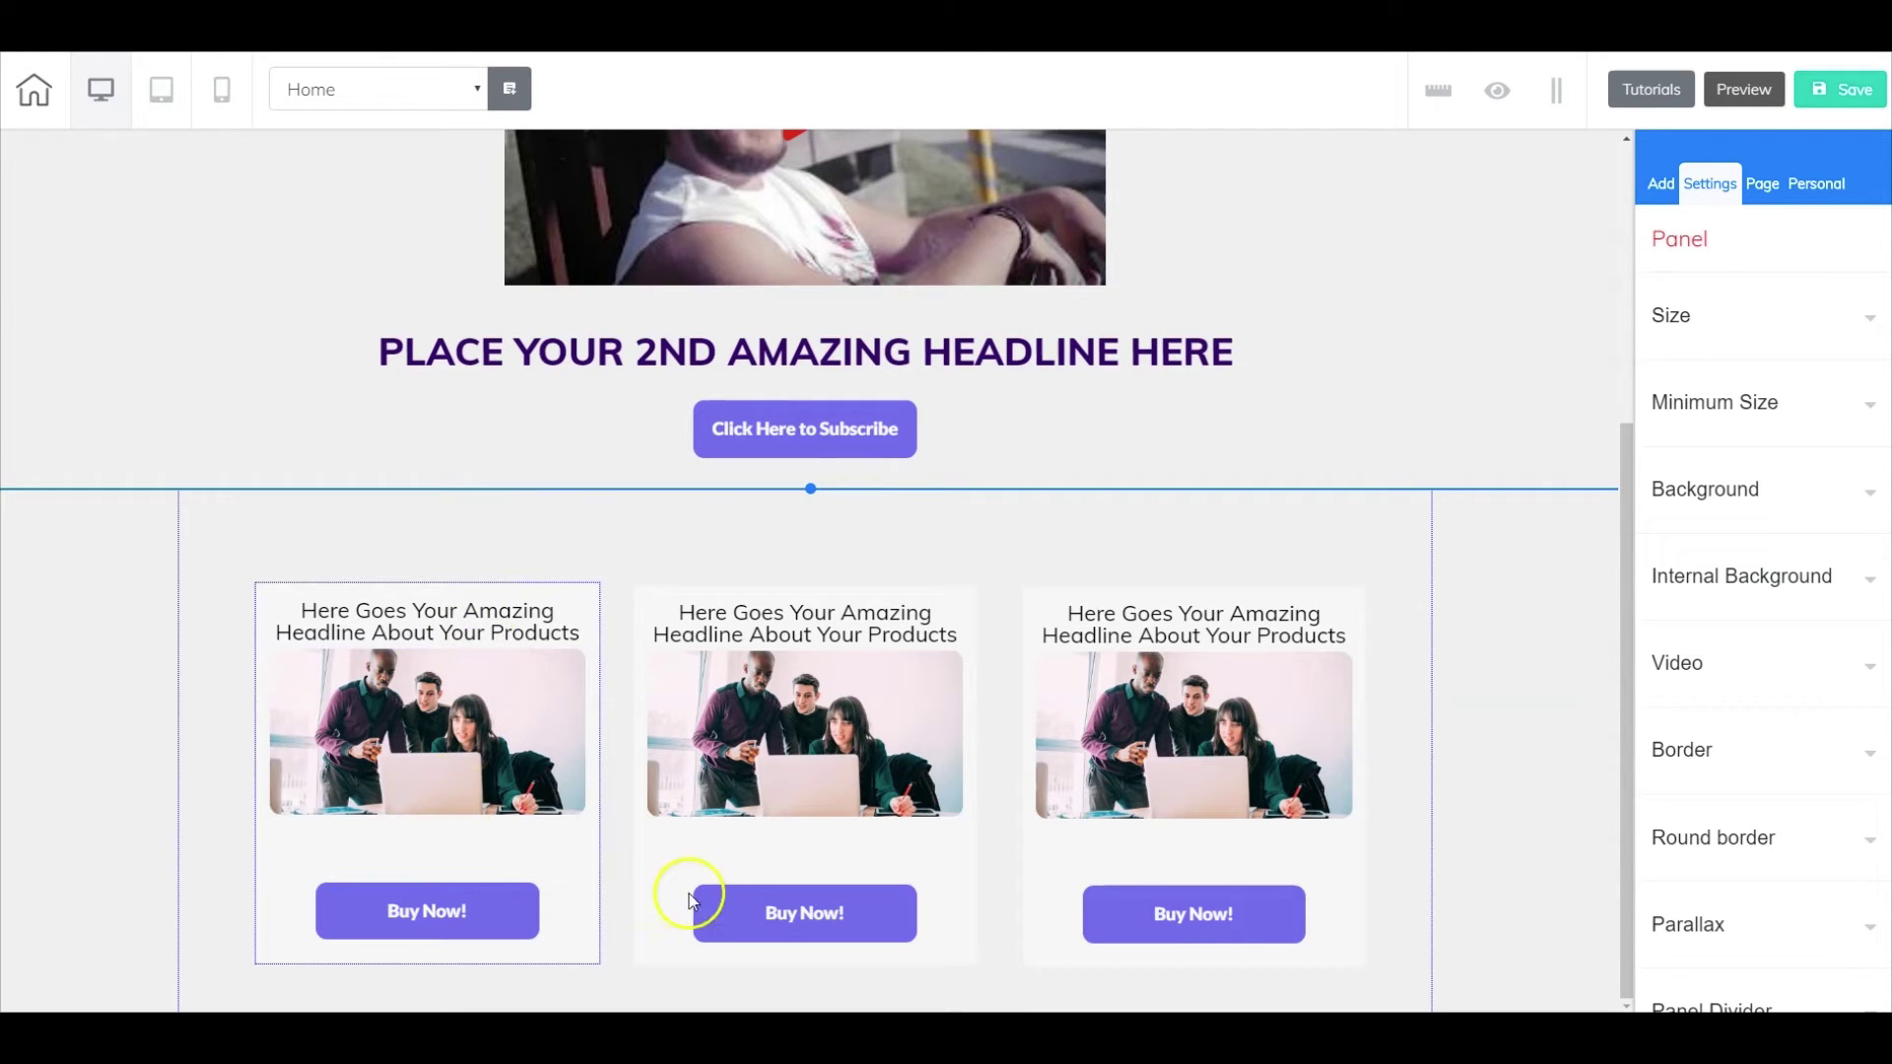
click(126, 138)
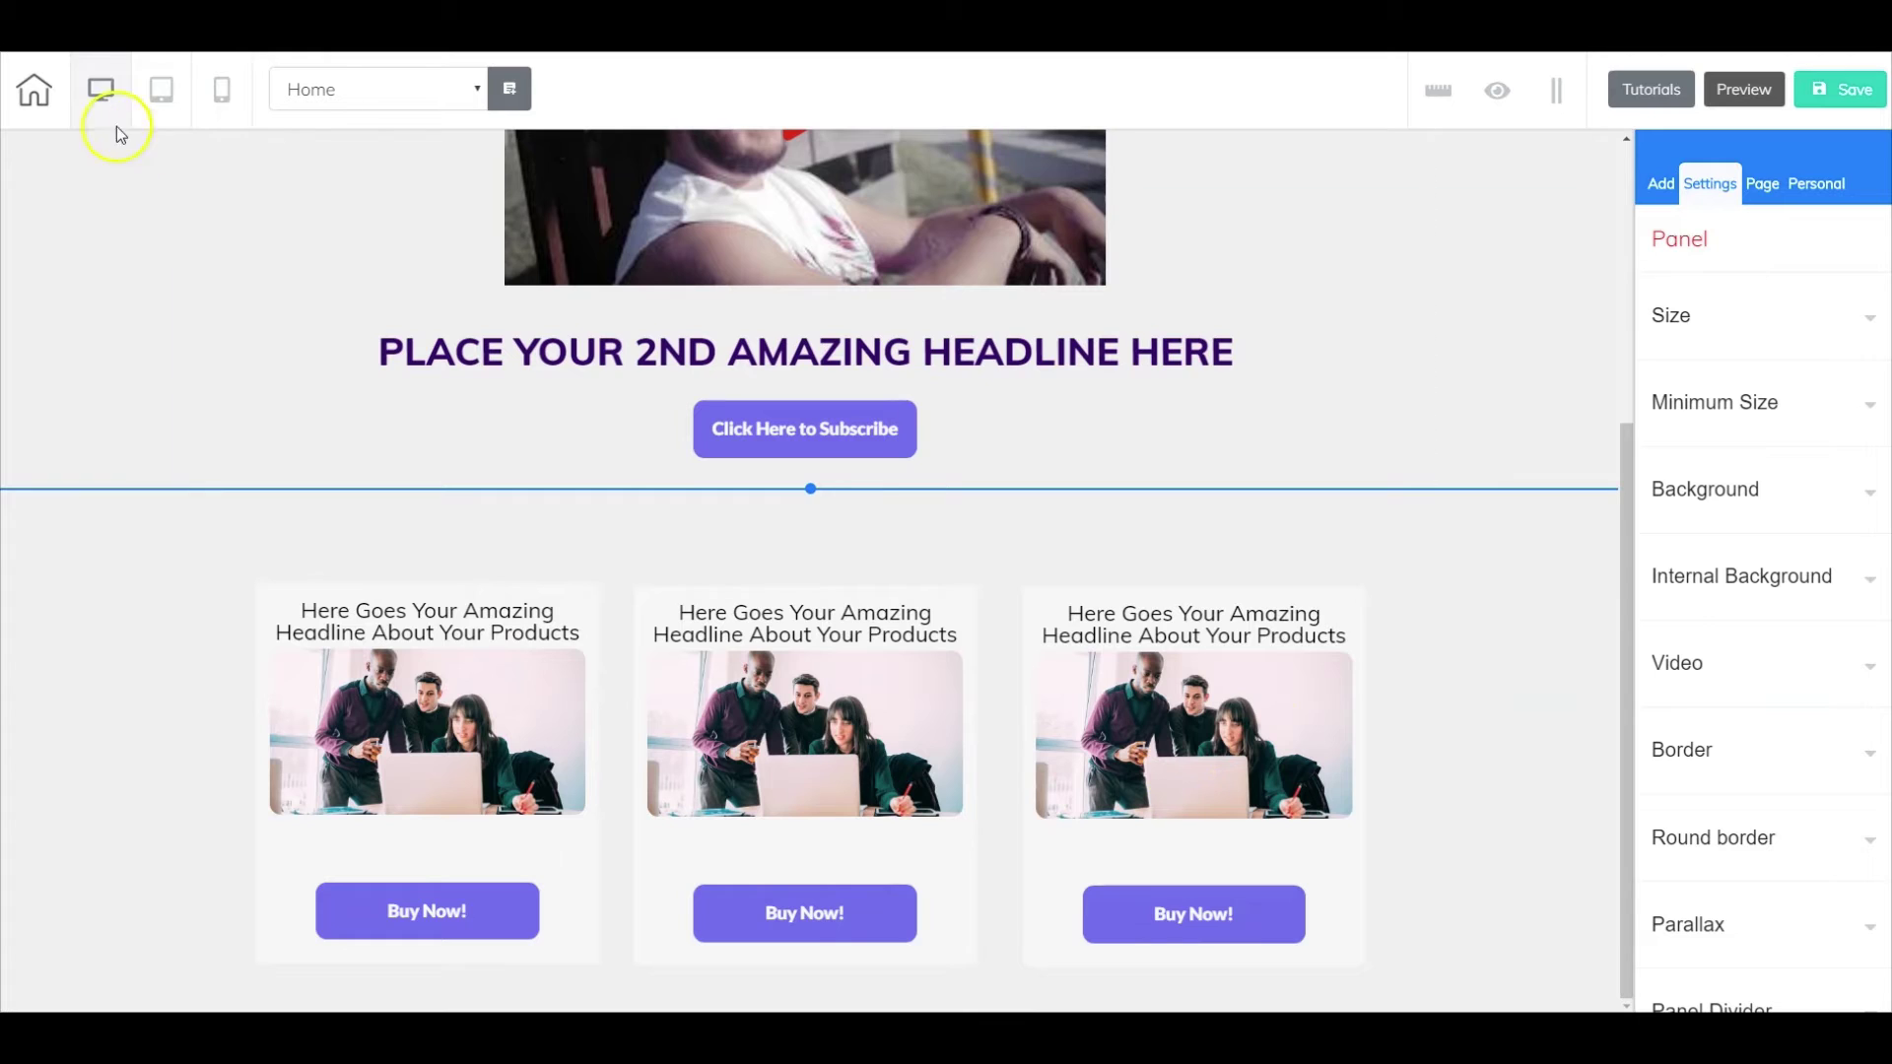
click(377, 635)
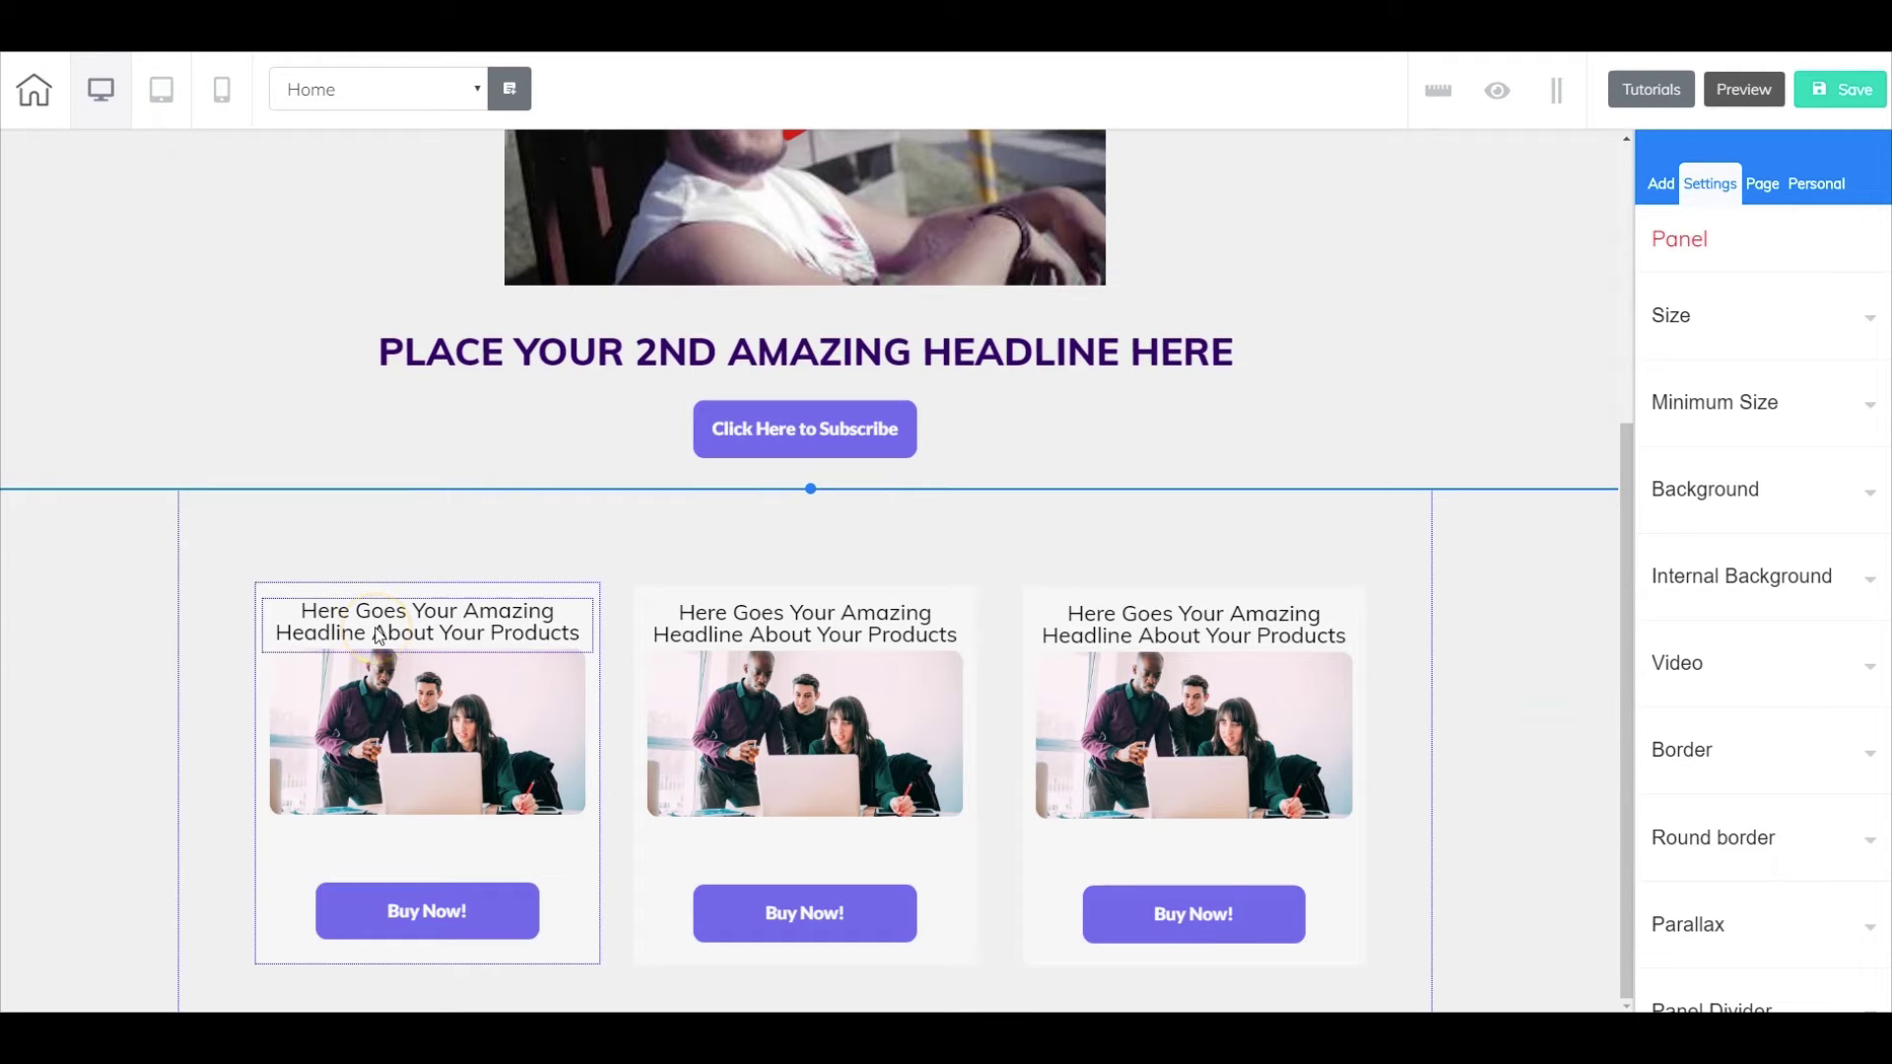
click(464, 452)
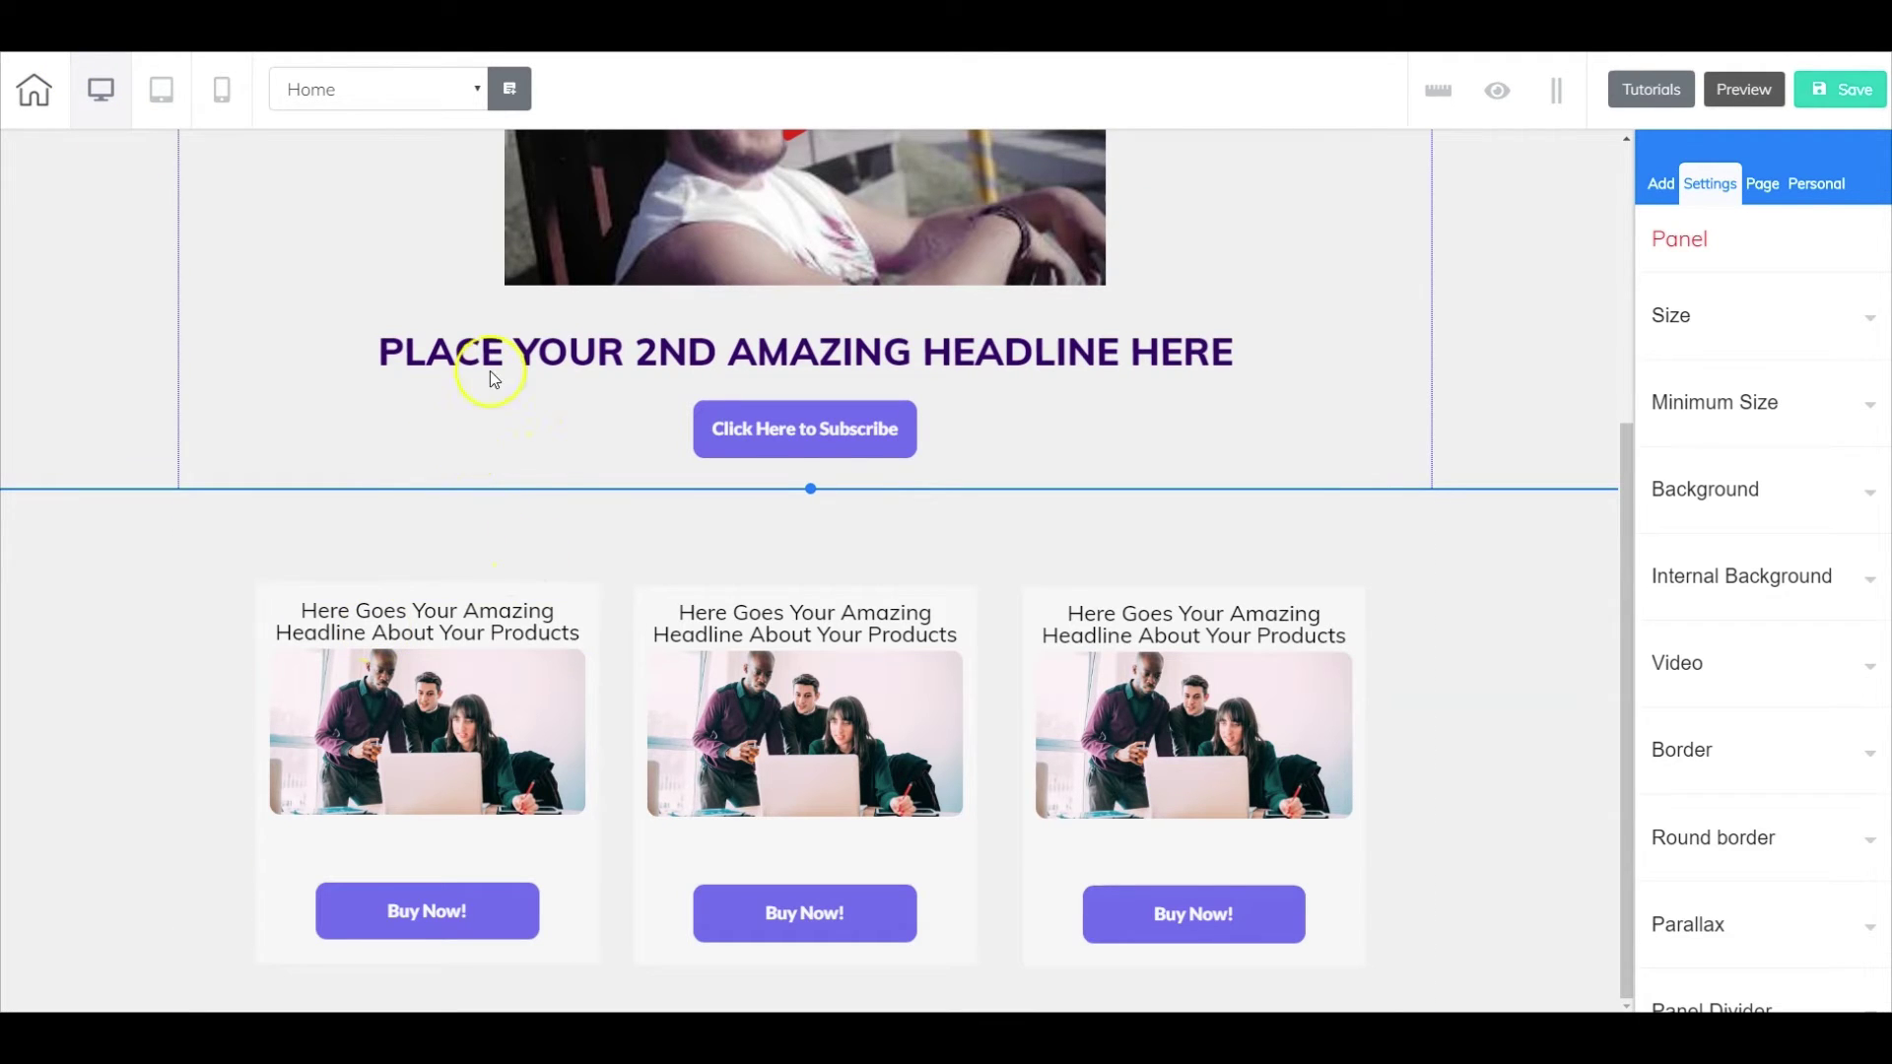
Link the "Click Here to Subscribe" button to the LIVE PROMOTION POP UP popup.
click(802, 434)
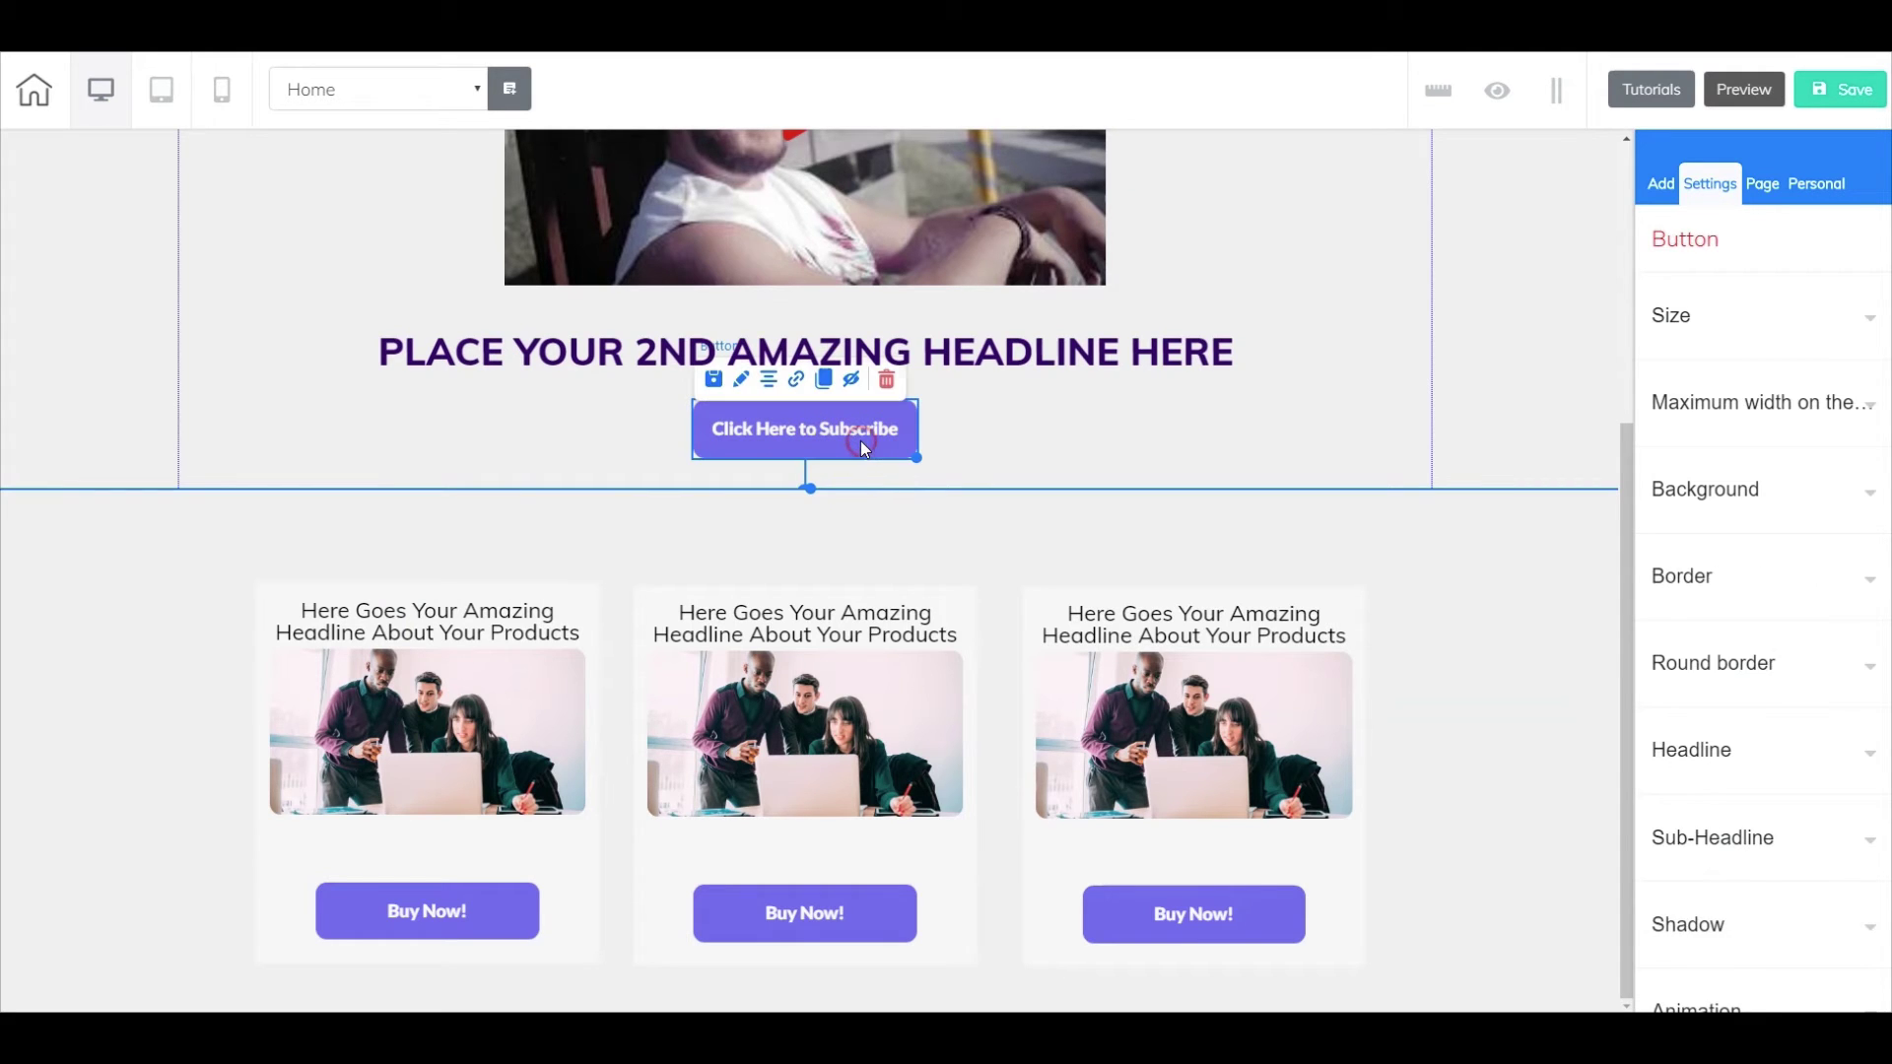
click(796, 383)
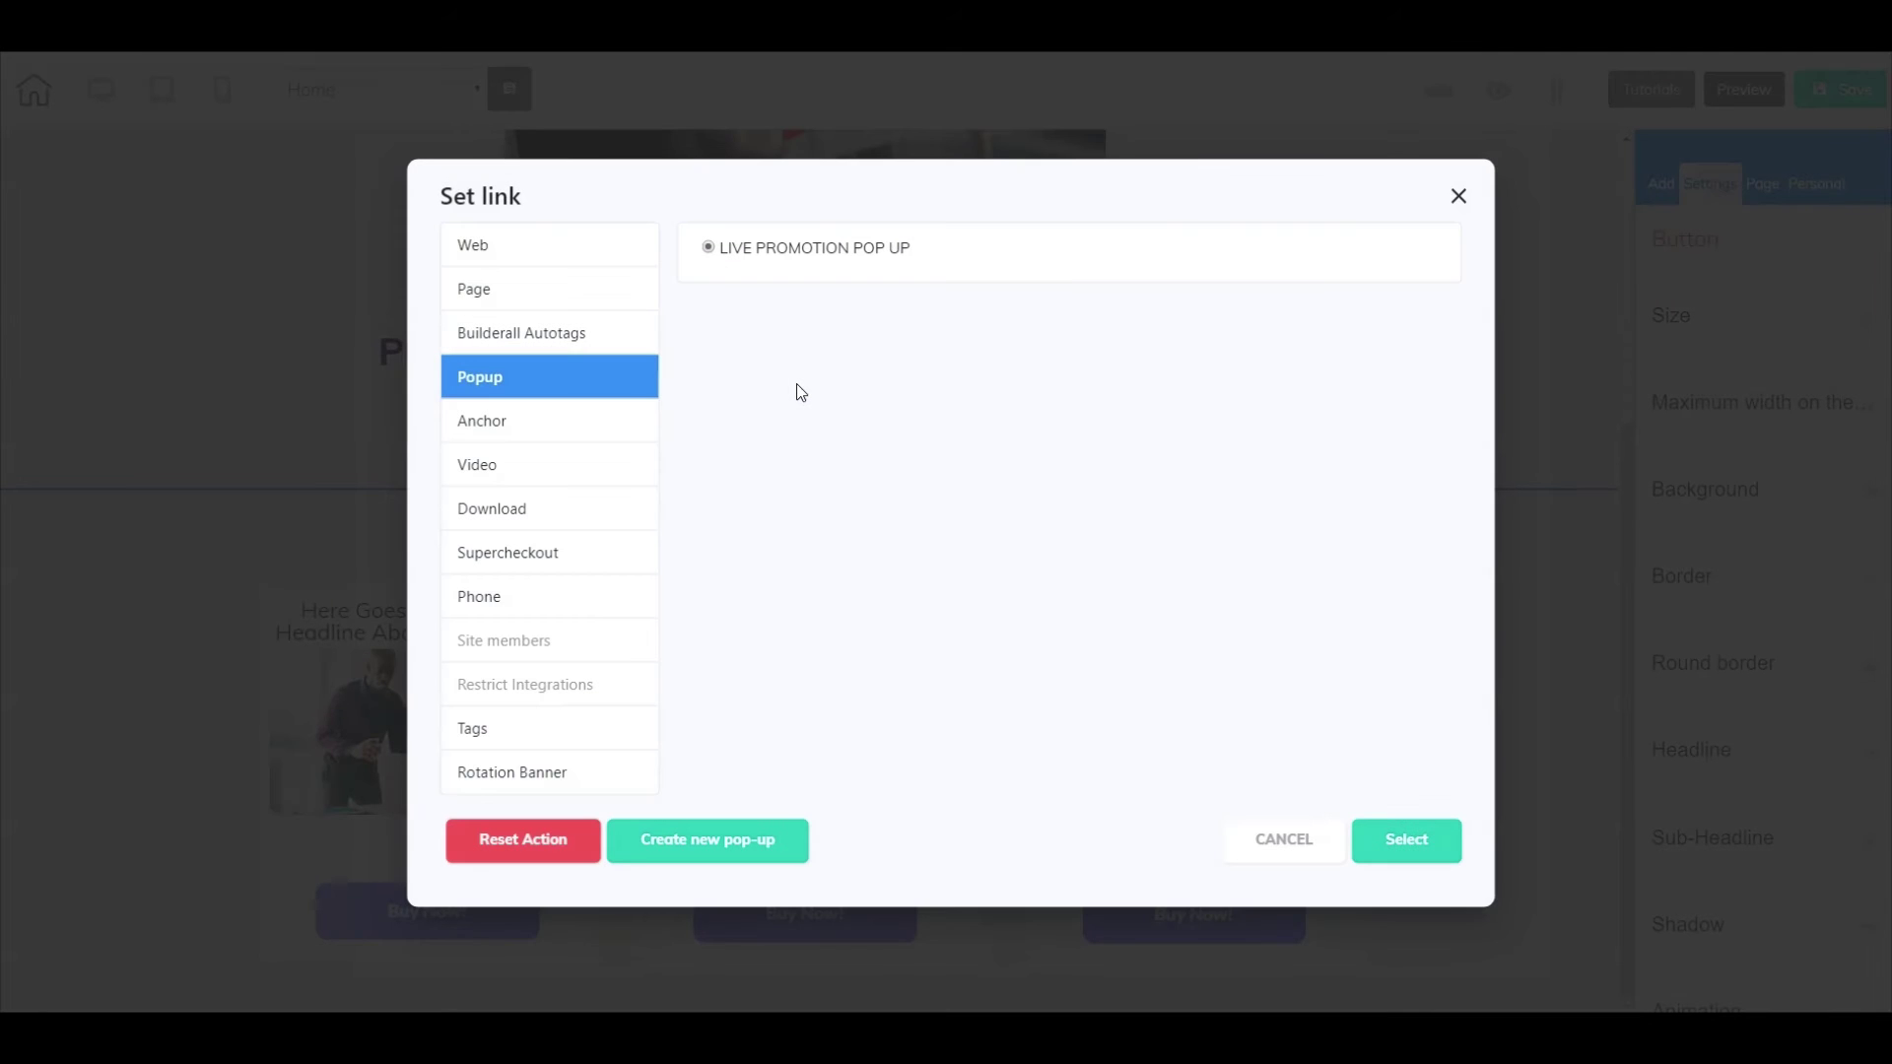
click(506, 245)
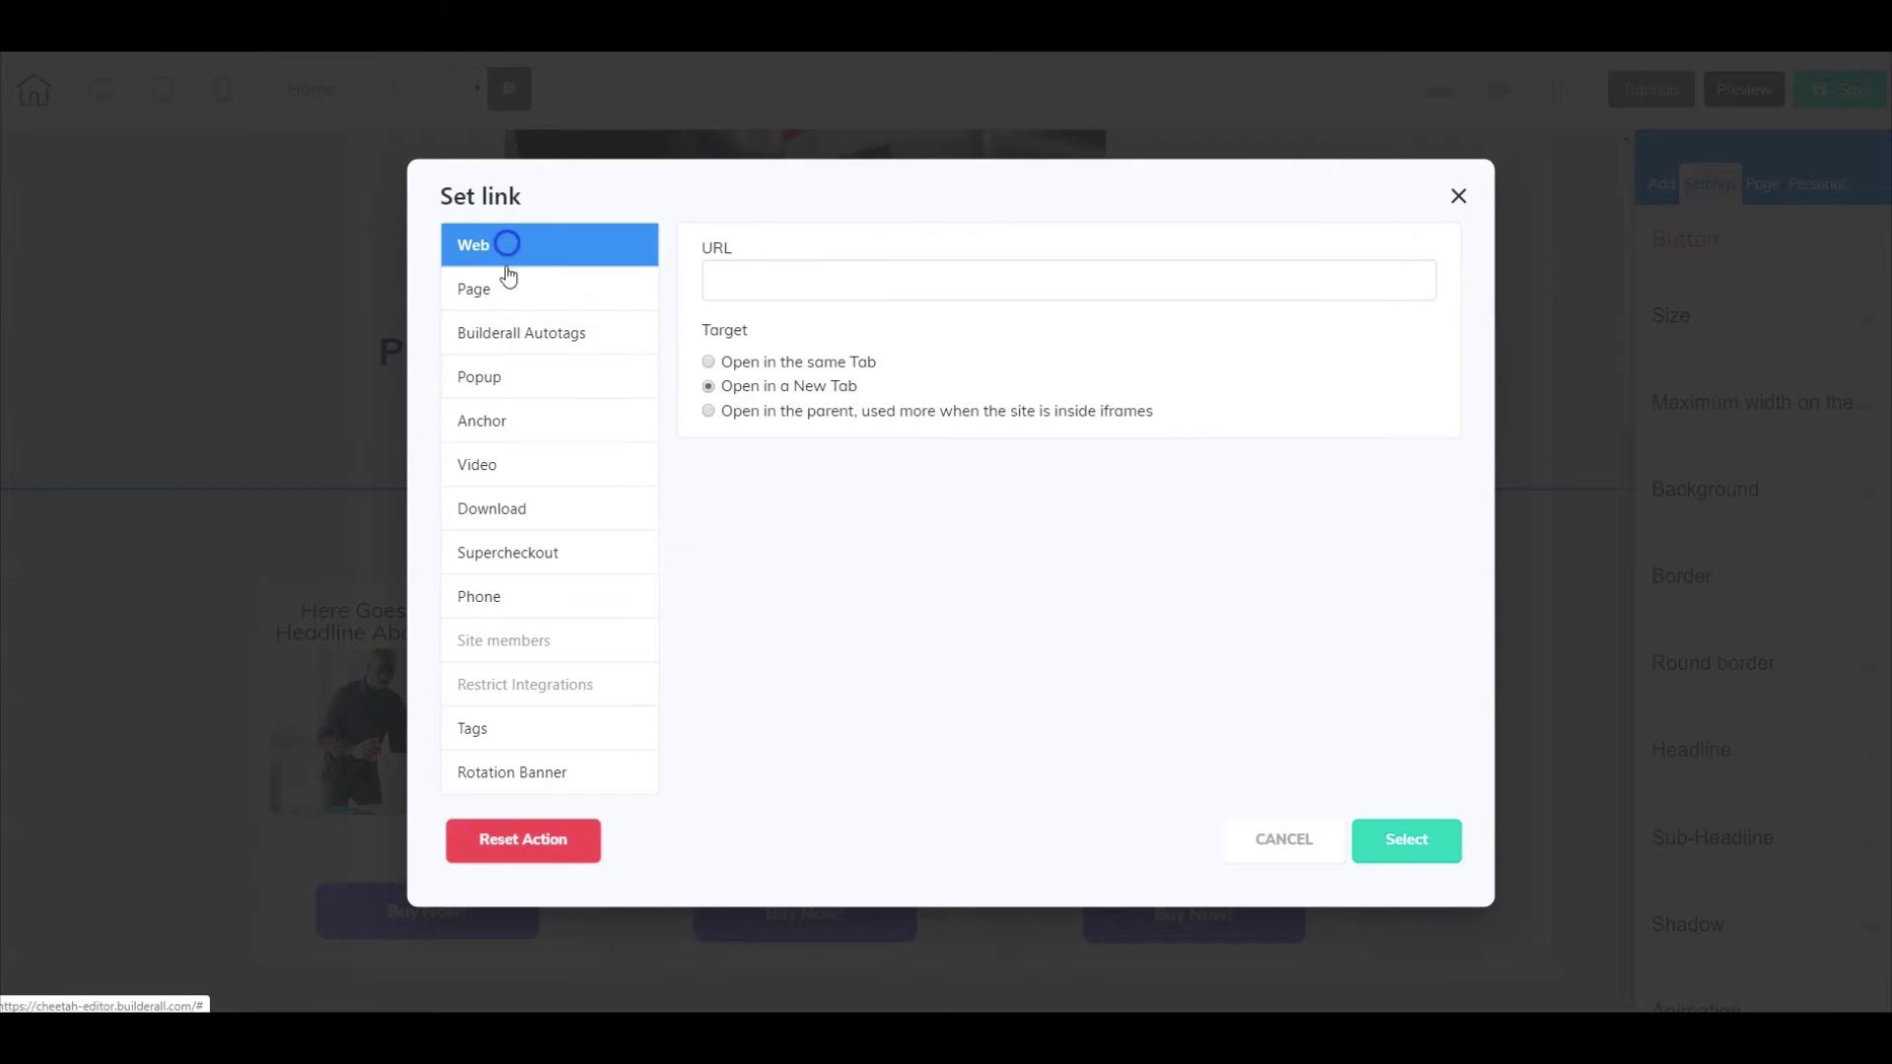
click(502, 383)
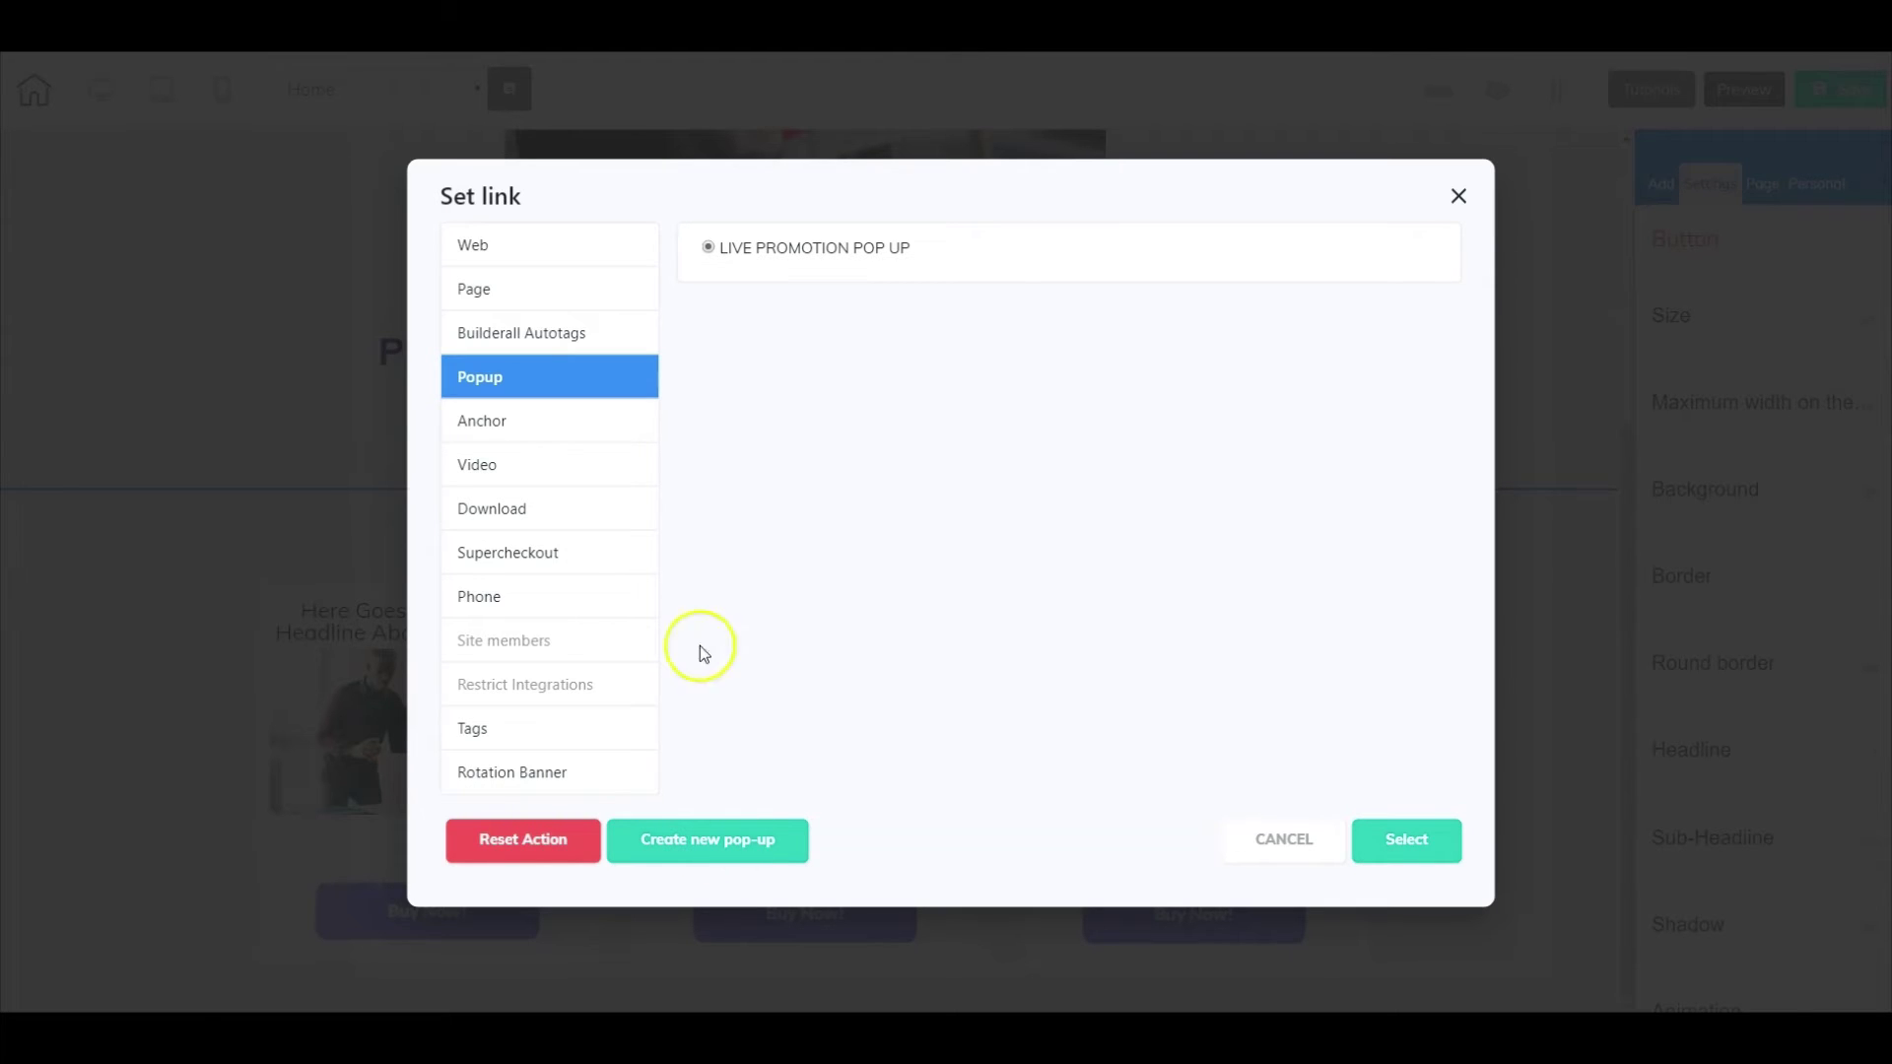
click(1426, 850)
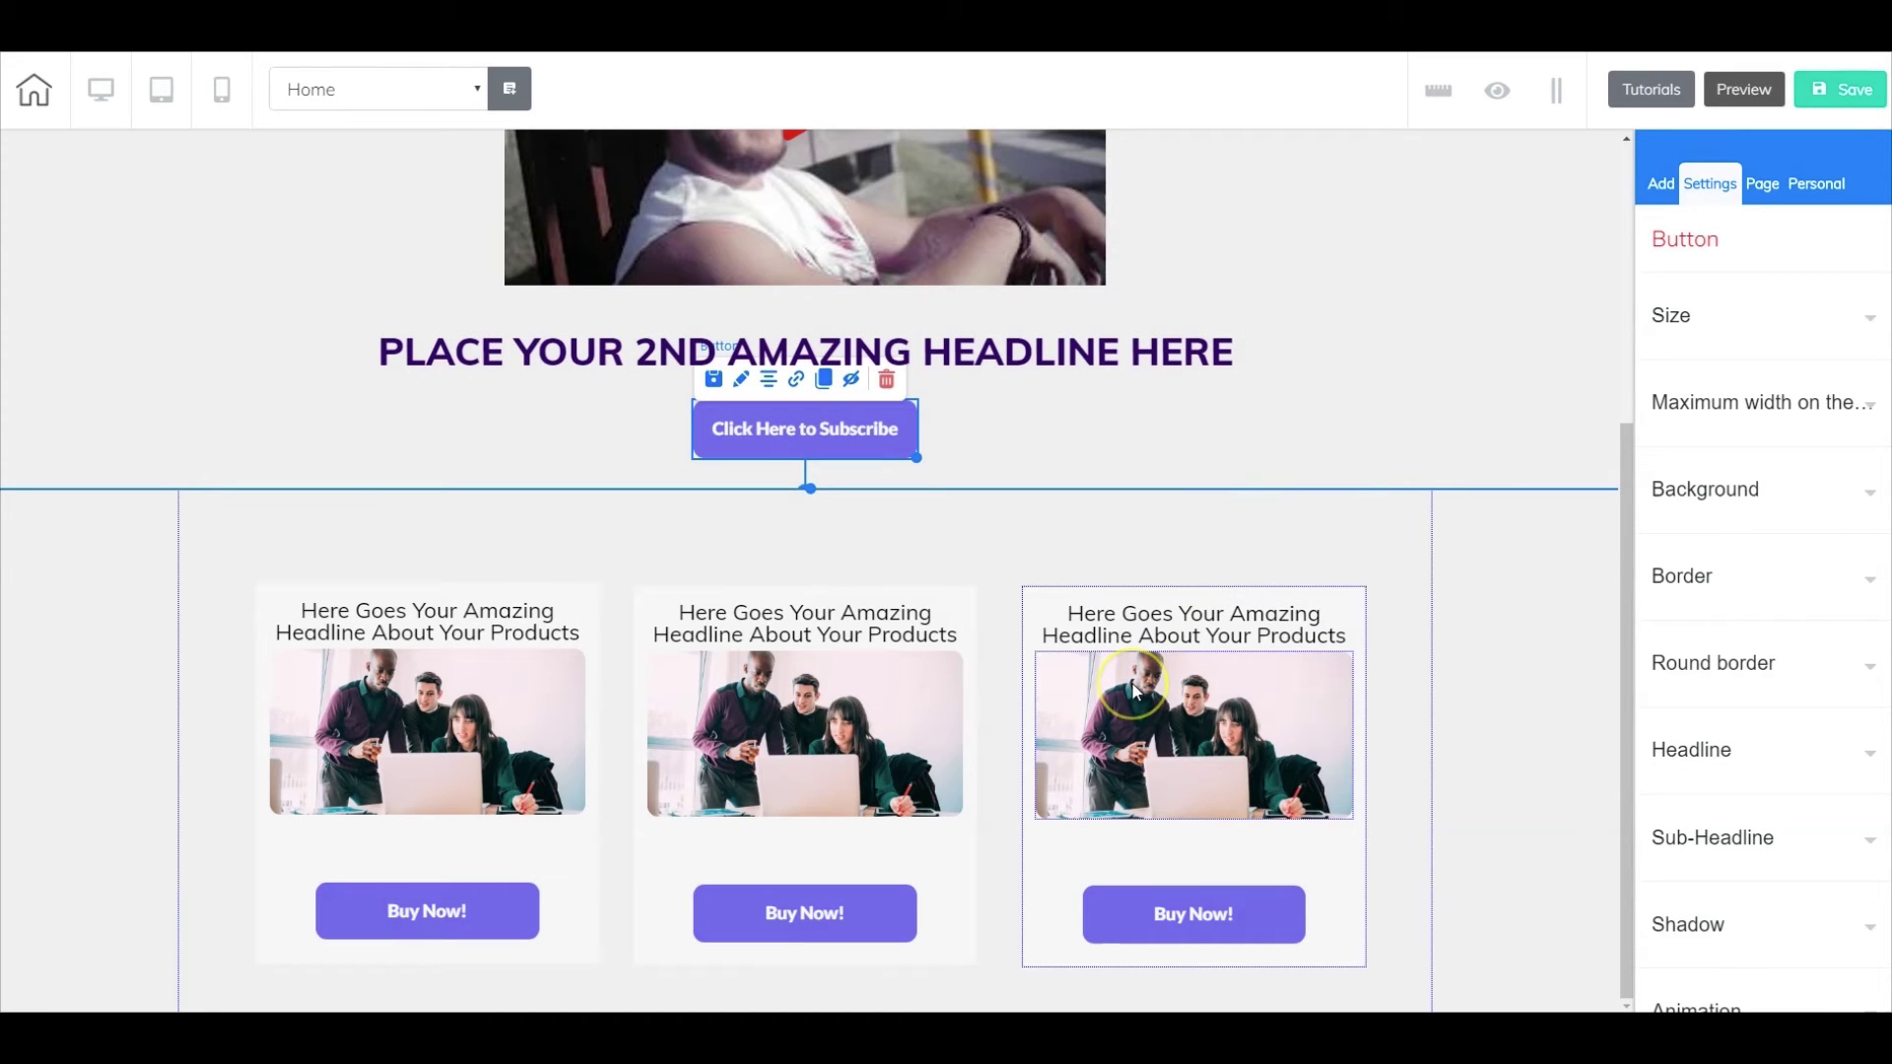
Save the Home page and publish the site, closing the publication notice.
click(1845, 89)
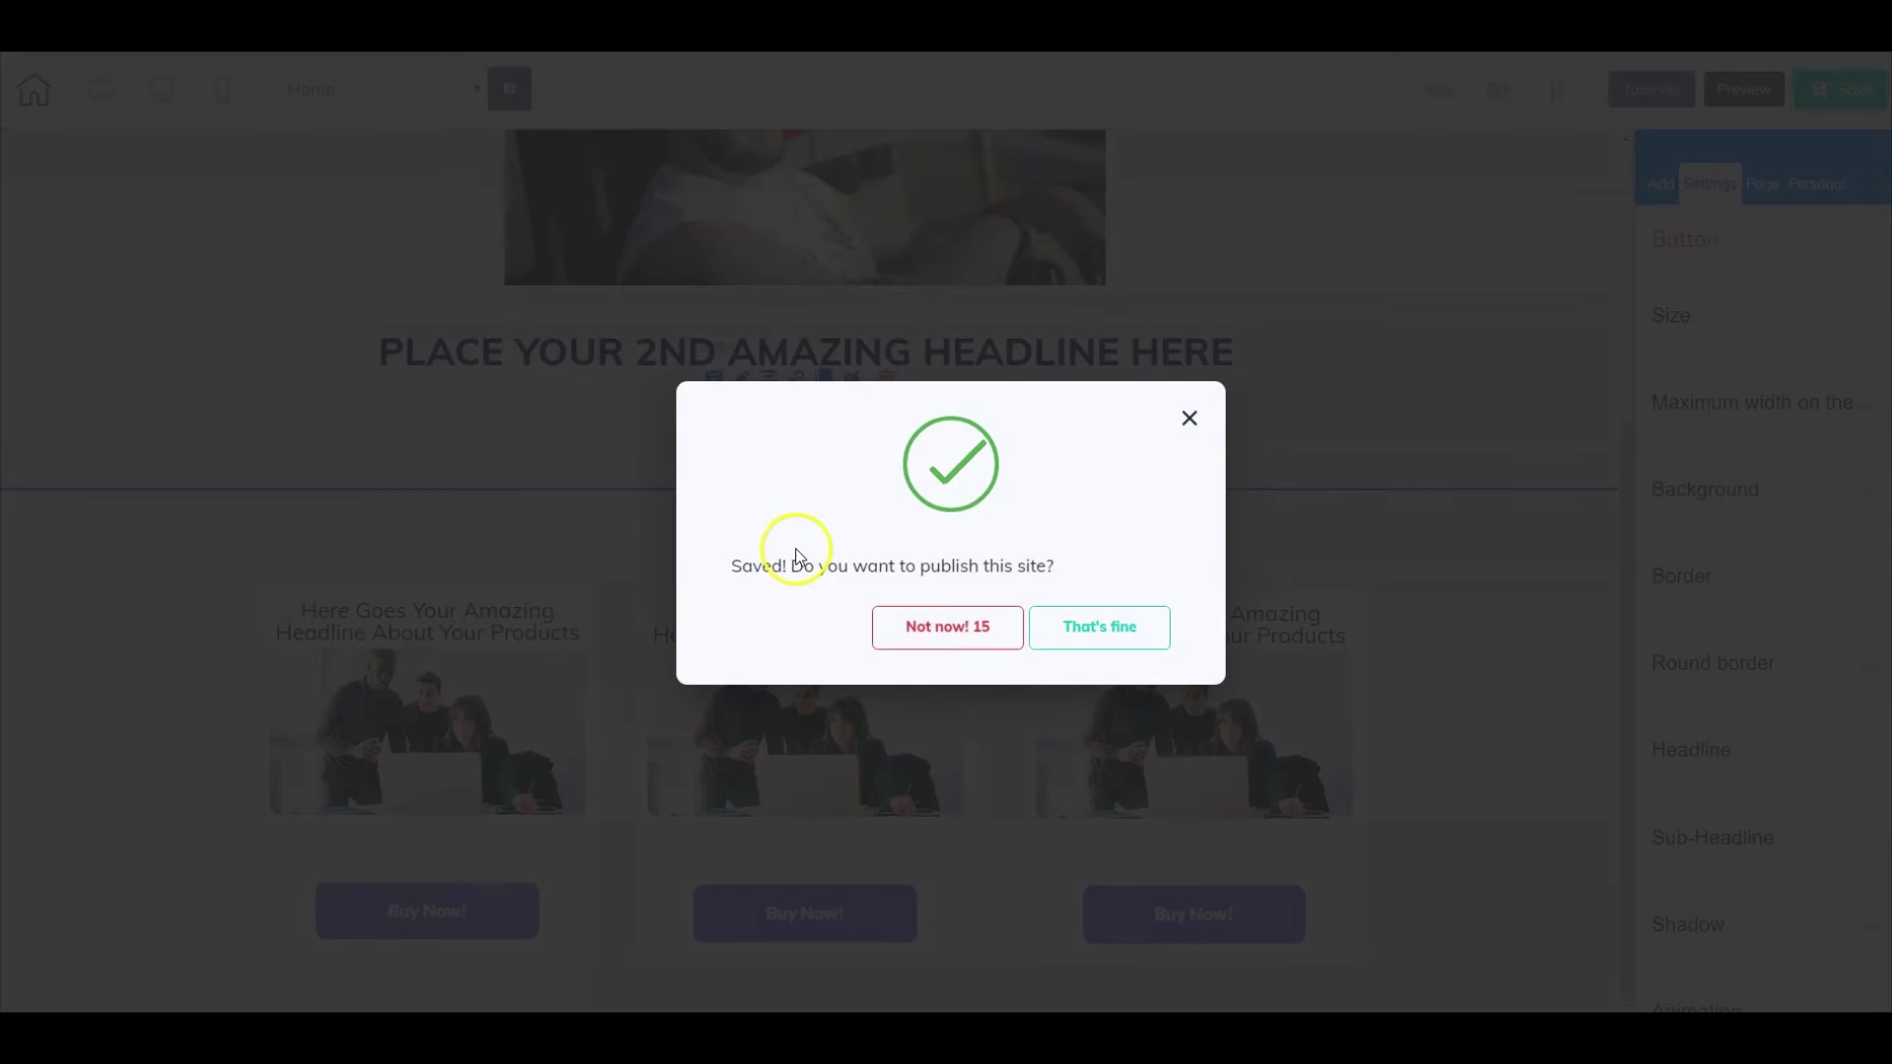
click(1062, 636)
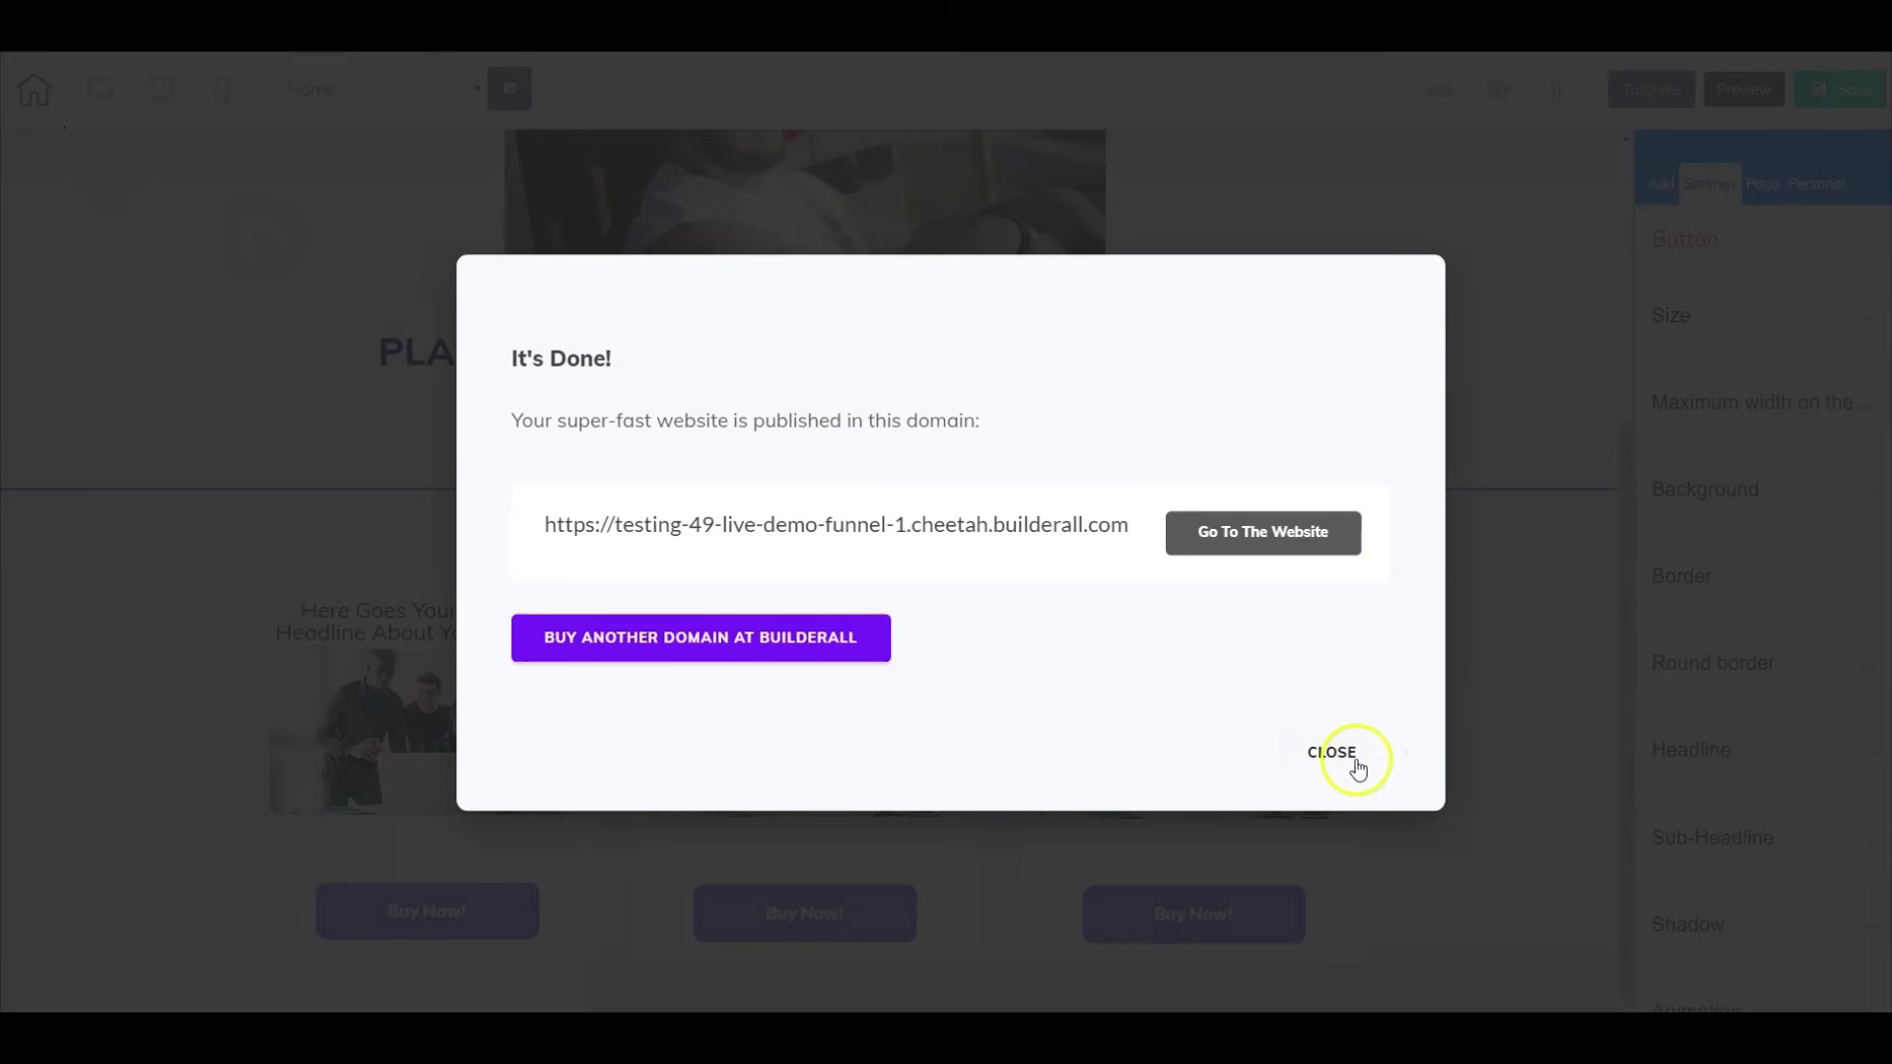
click(1332, 753)
Leave the page editor and open LIVE PROMOTION POP UP from the site's pop-ups for editing.
click(33, 88)
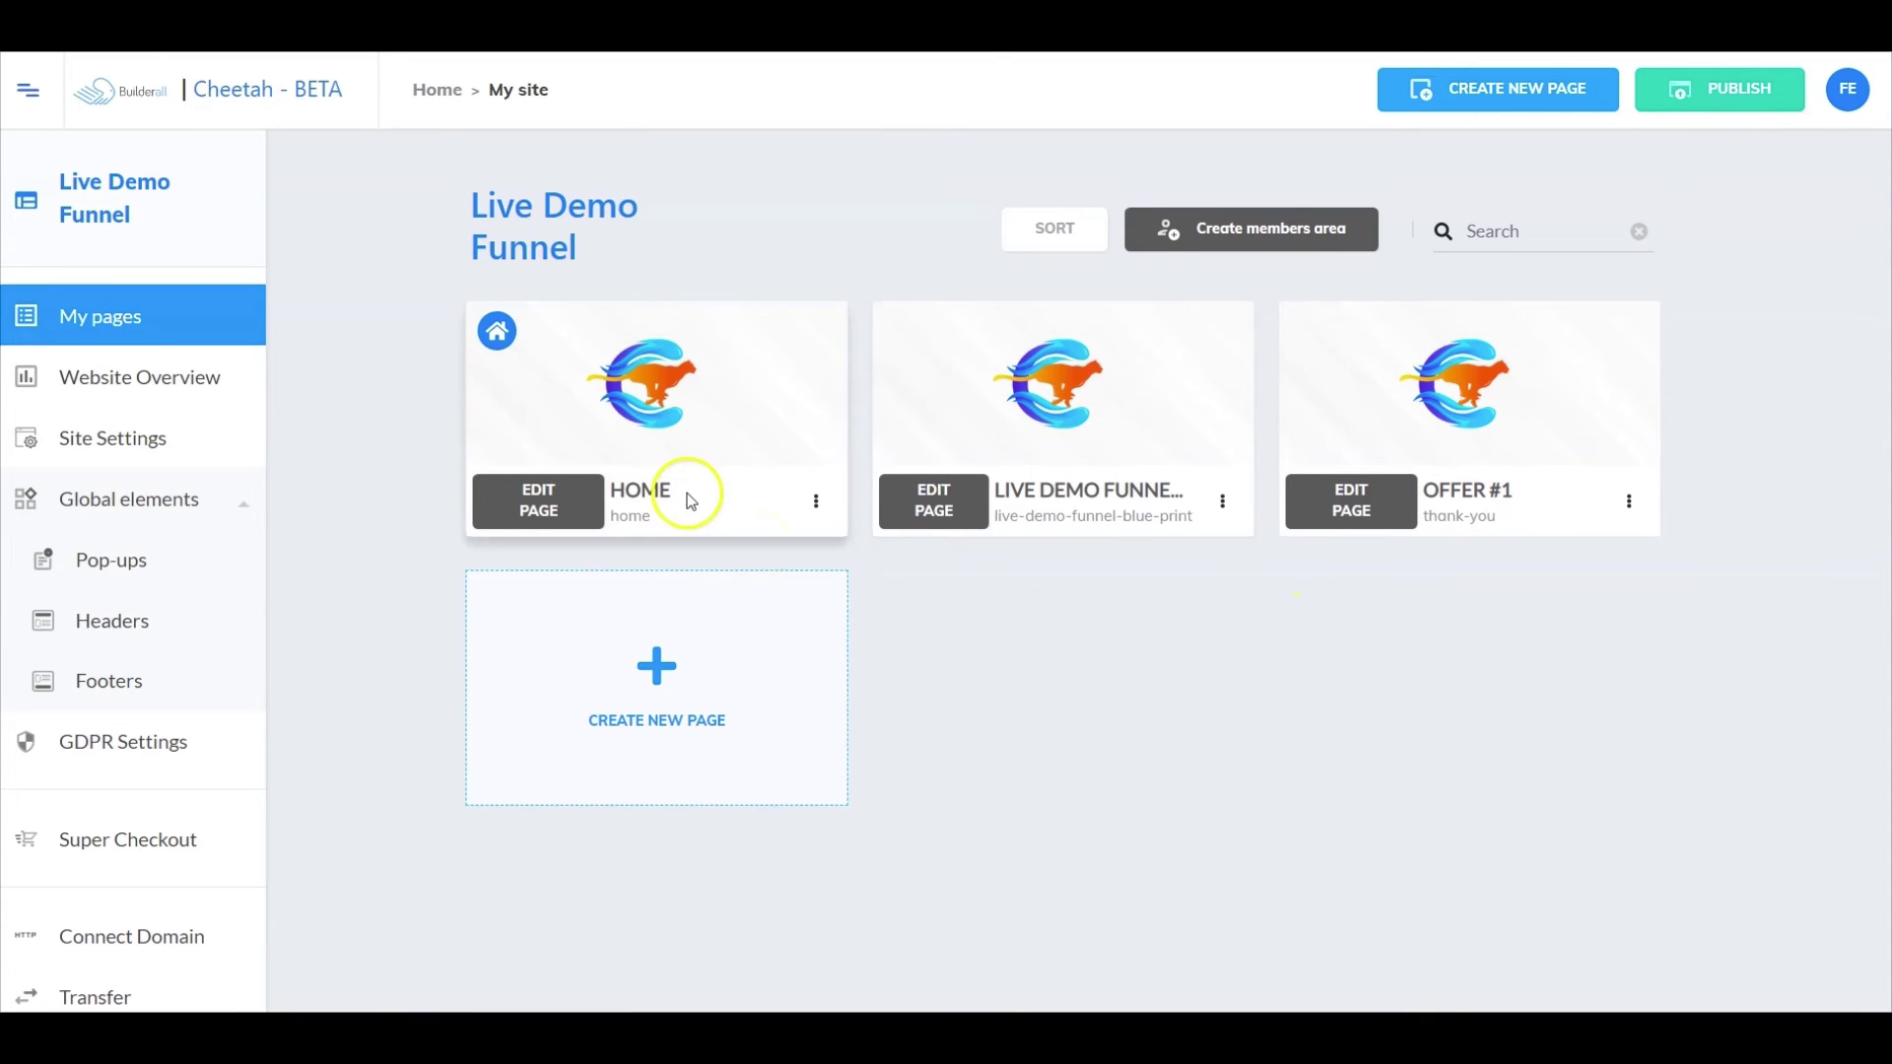
click(116, 557)
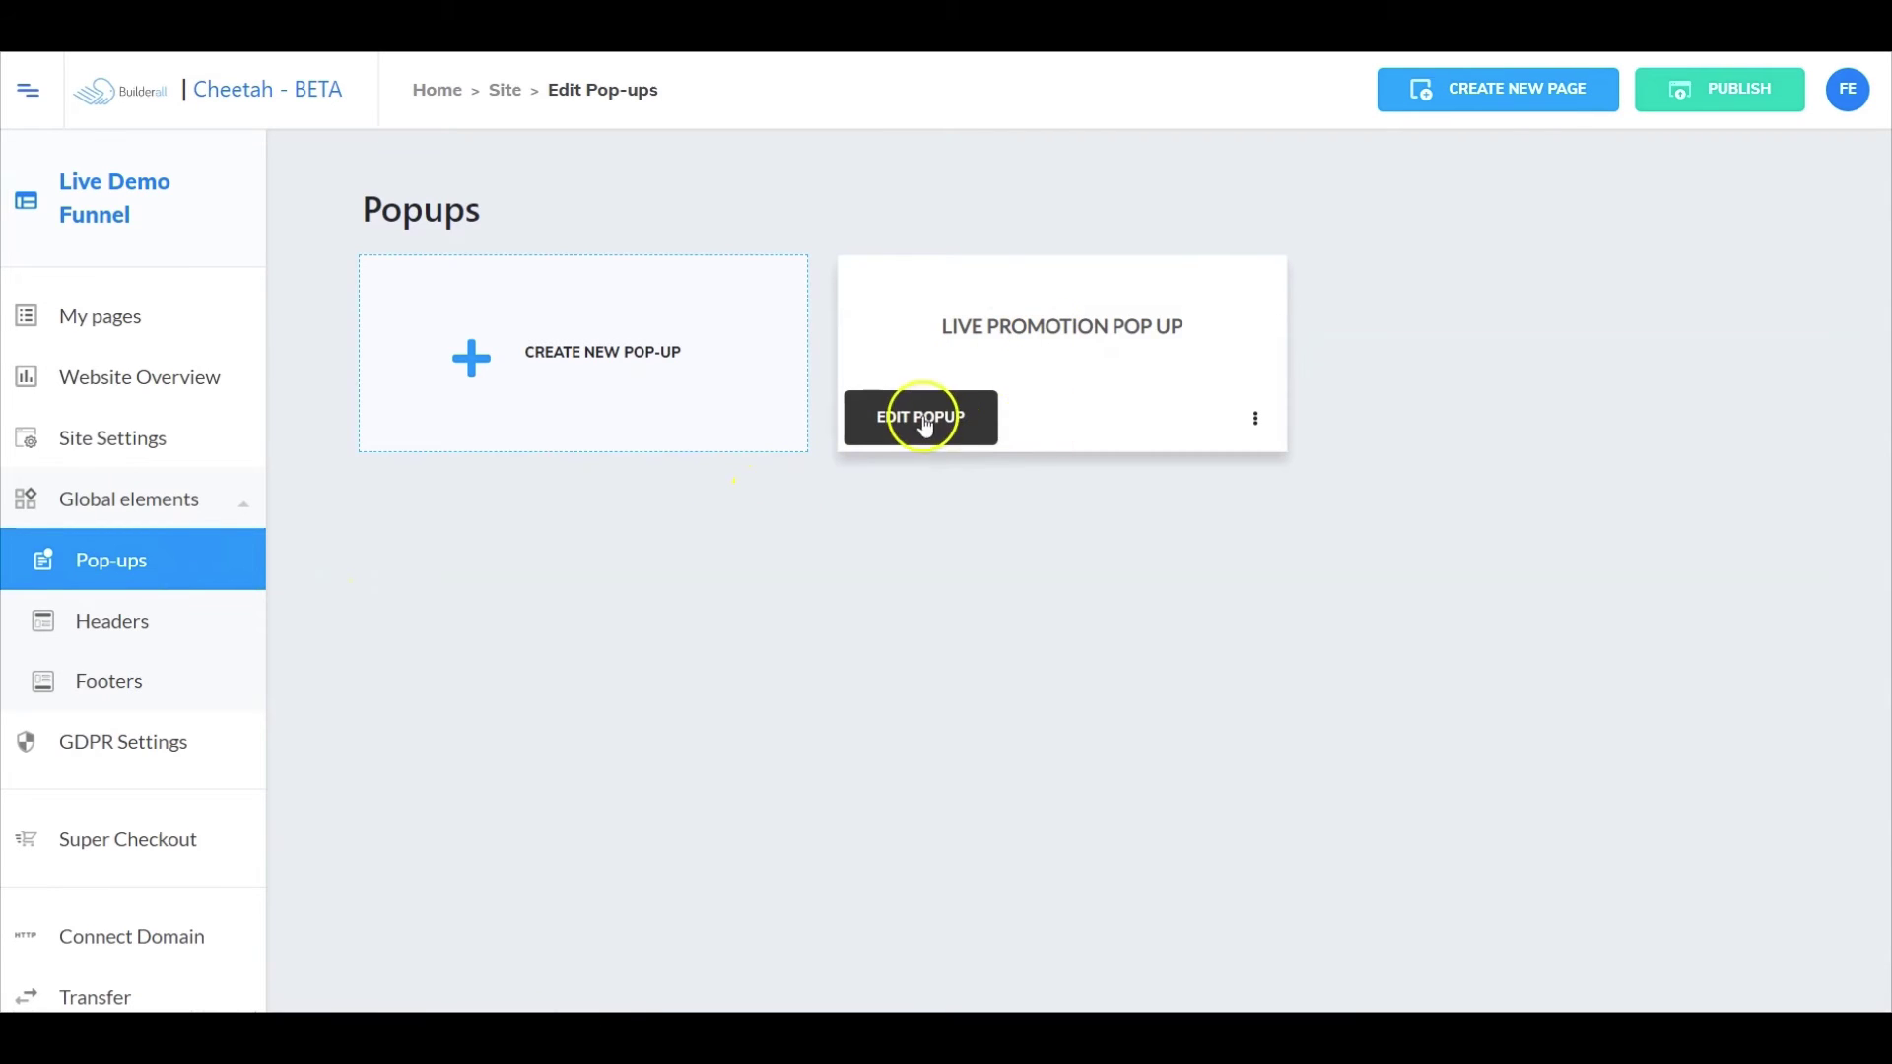
click(962, 418)
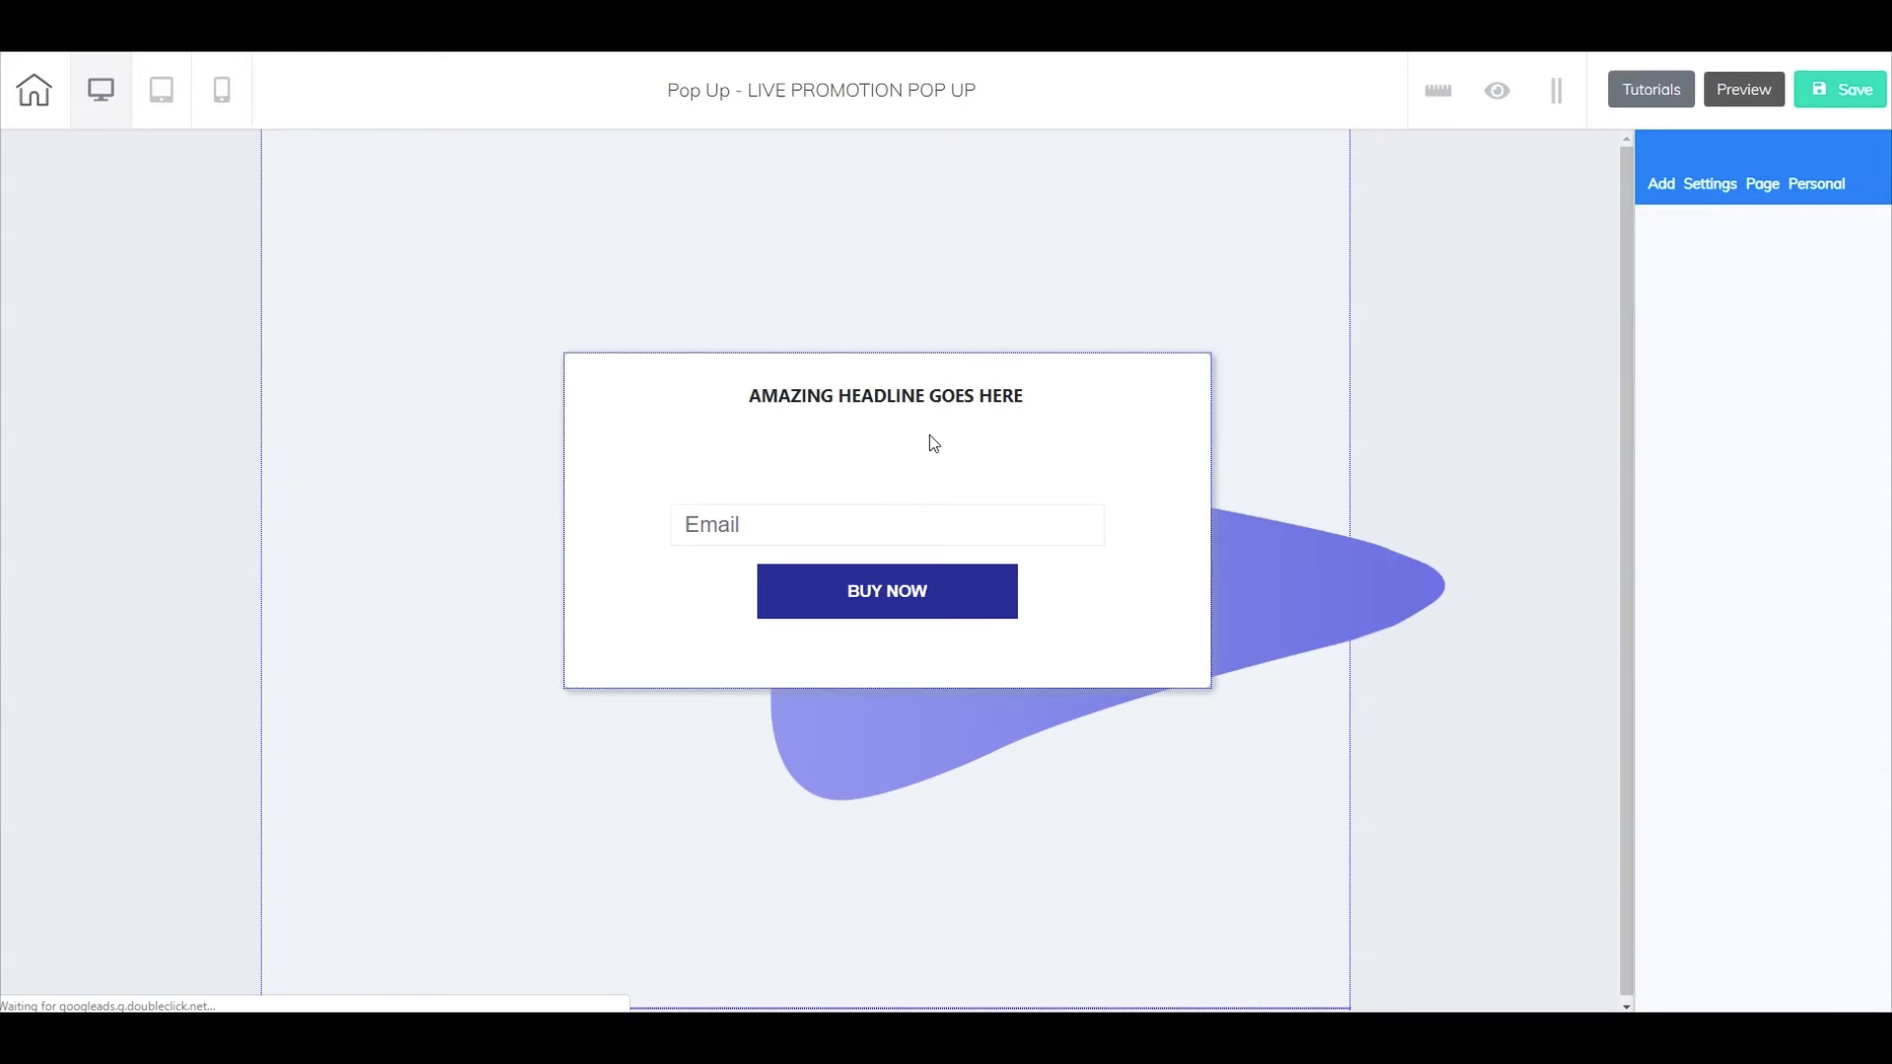
Browse the available elements and examine the email marketing form designs.
click(1663, 185)
click(1674, 295)
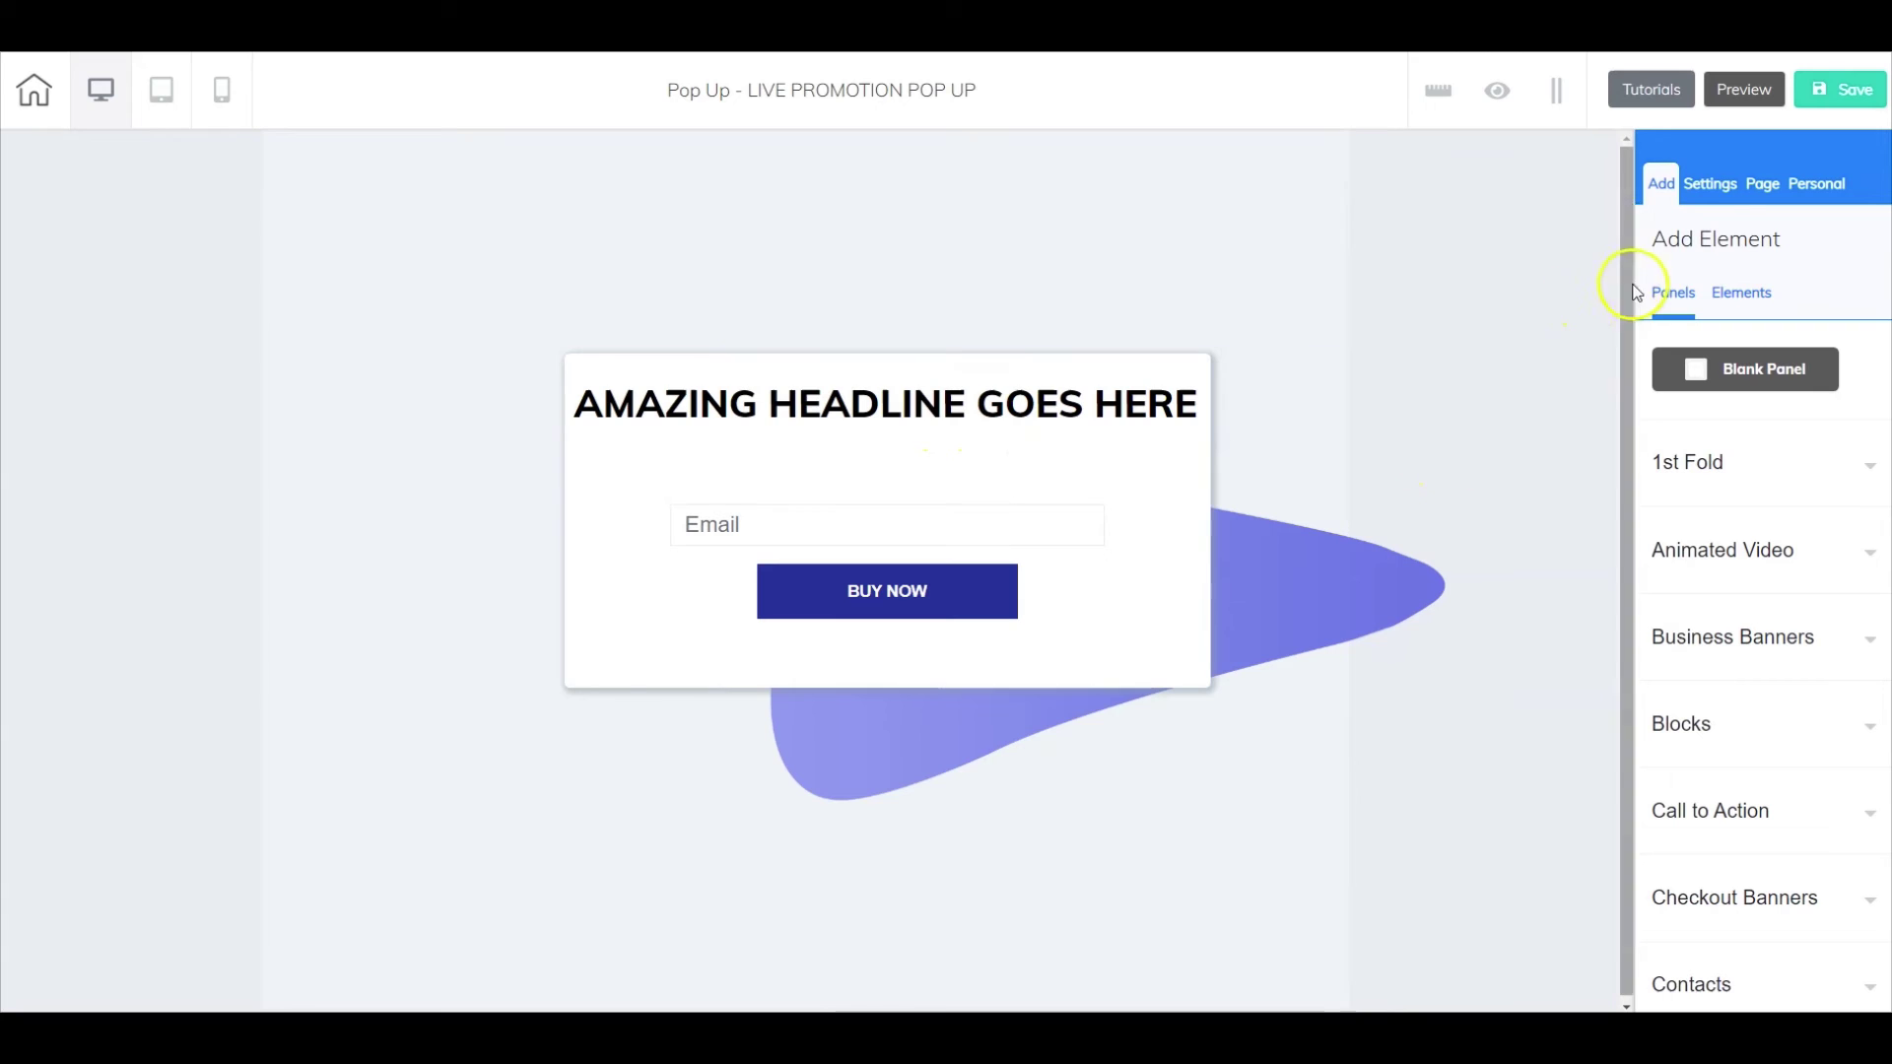
click(1740, 295)
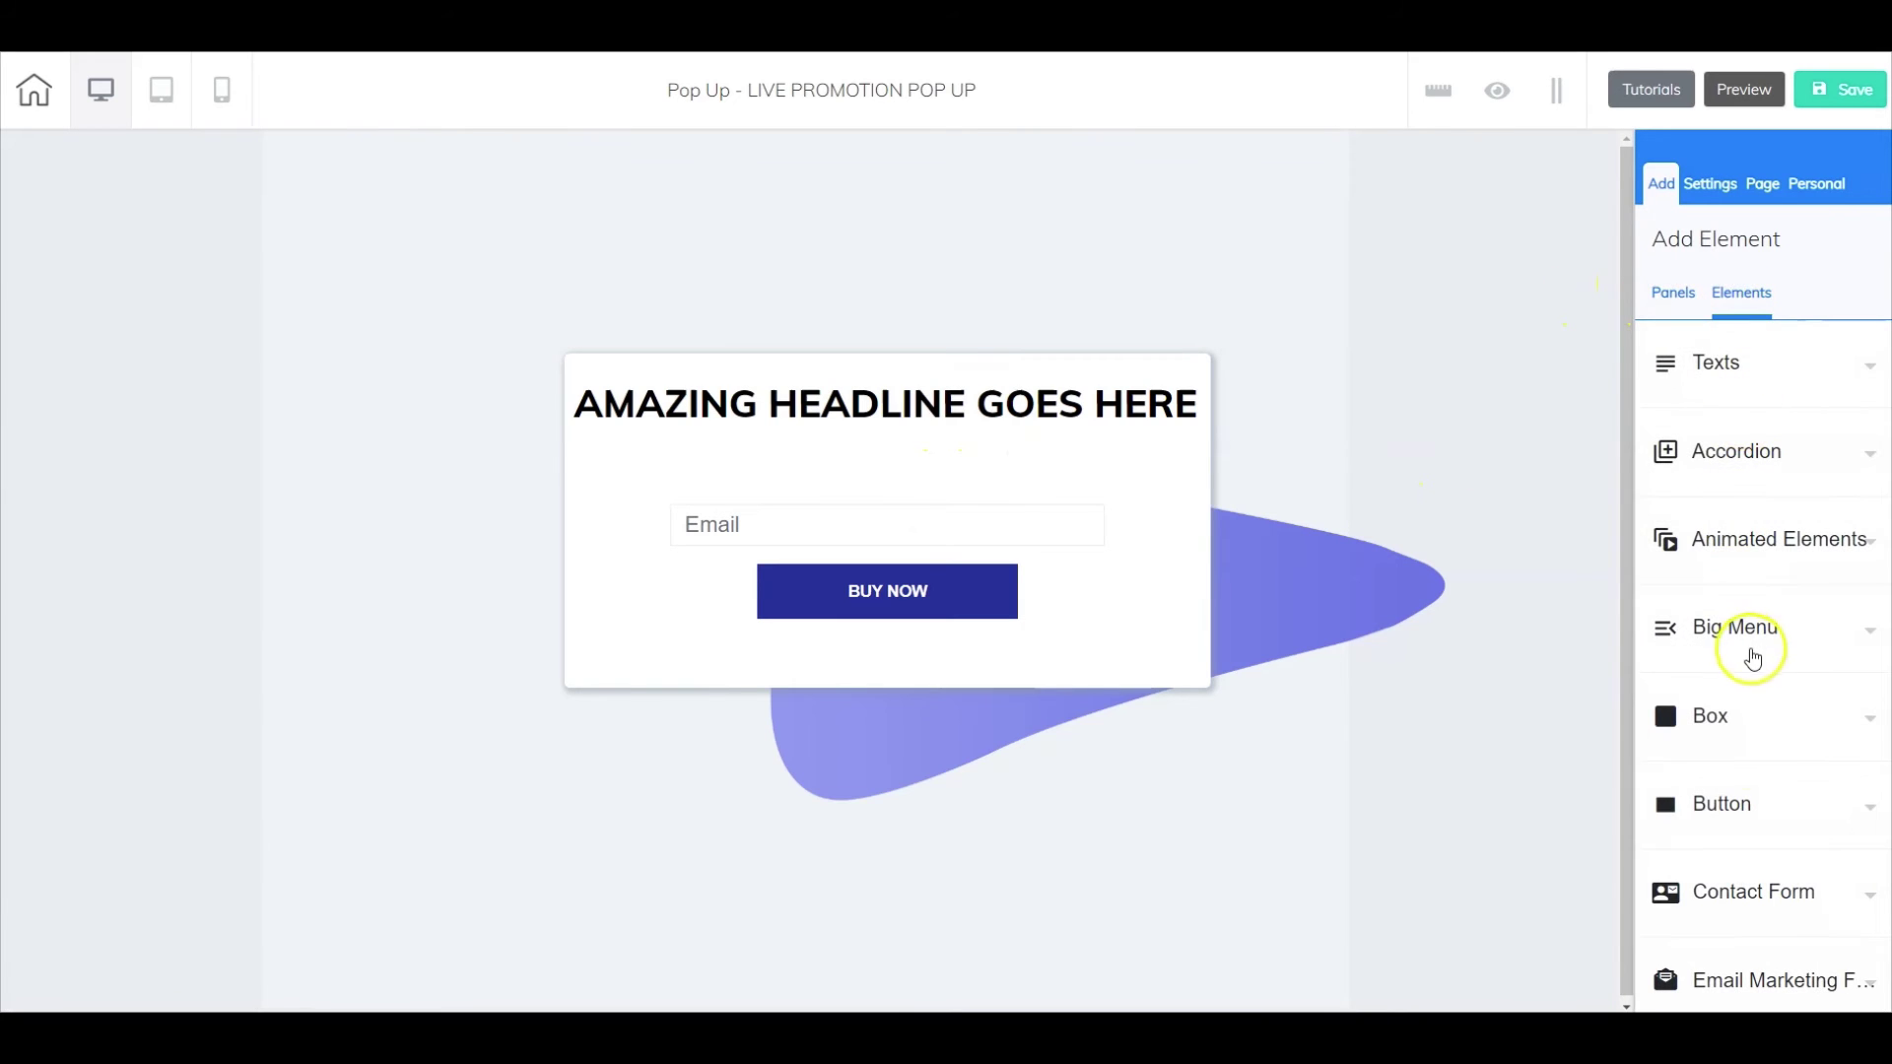
scroll(1753, 655, down, 4)
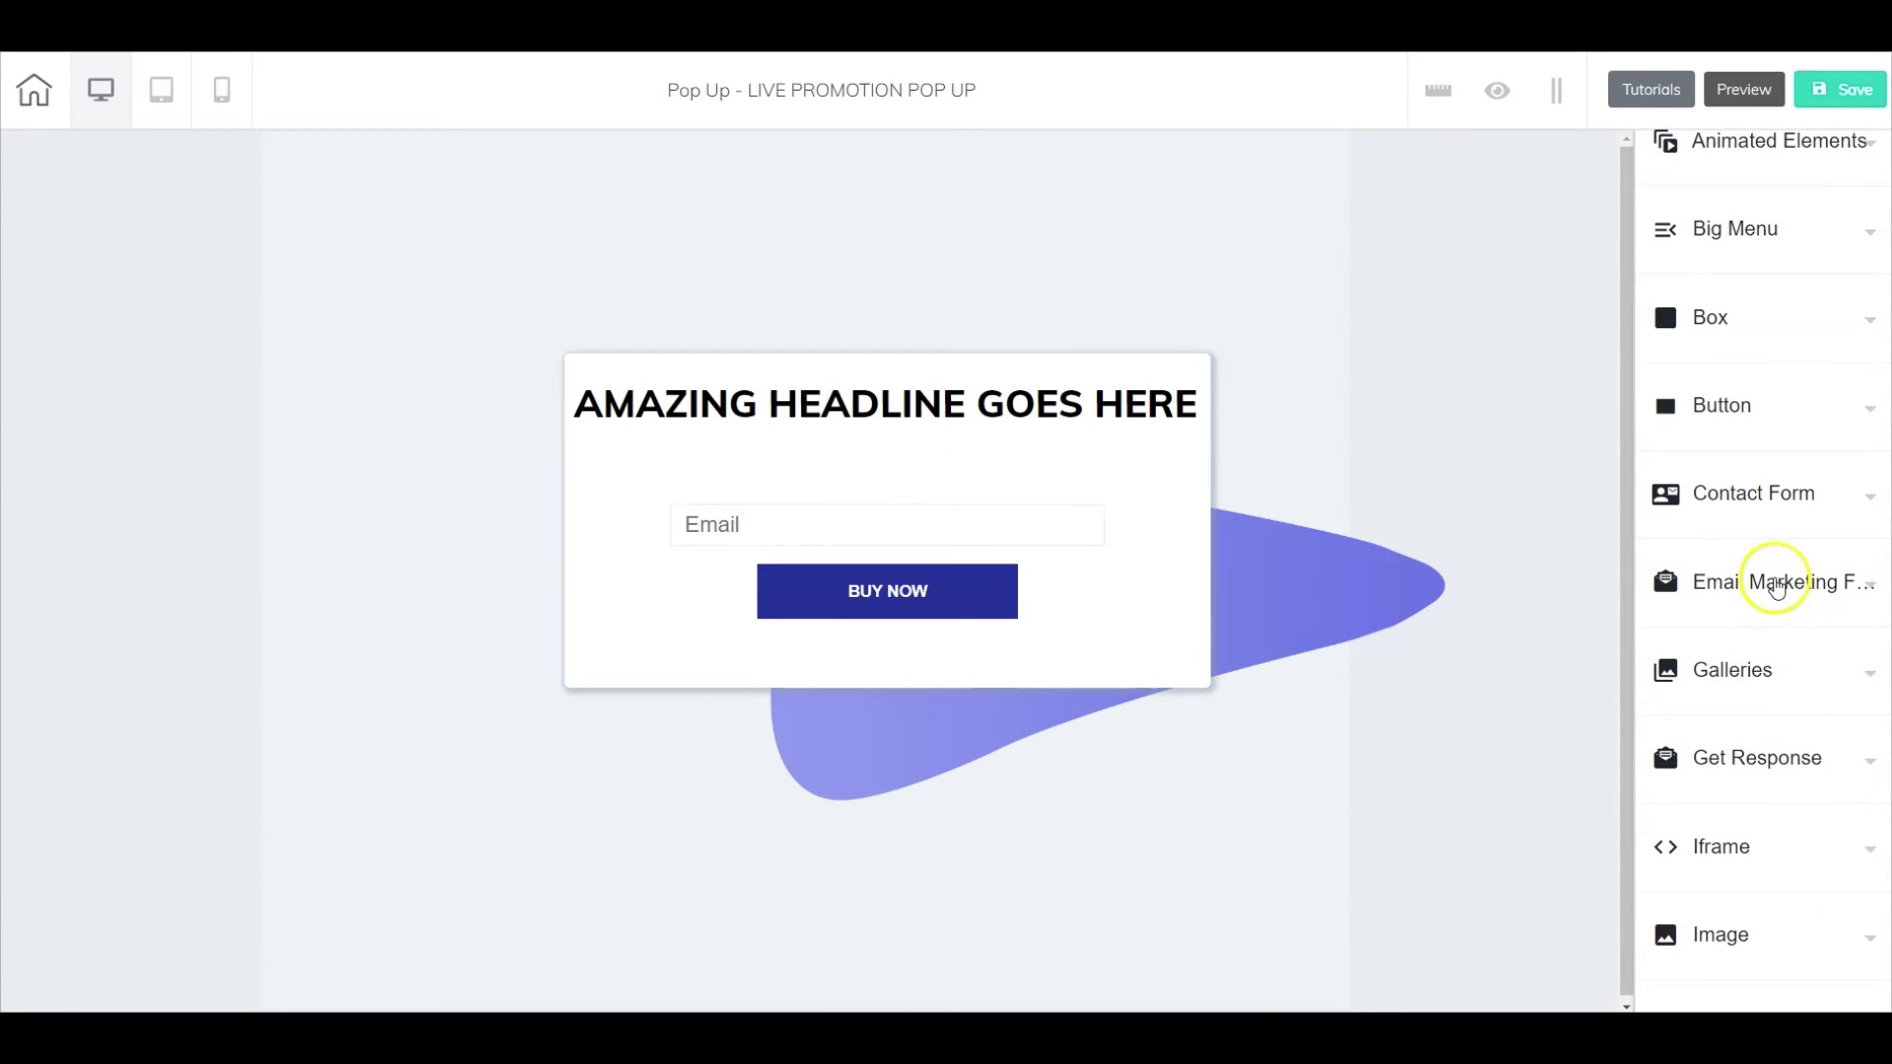
click(1777, 588)
drag(1756, 754, 913, 601)
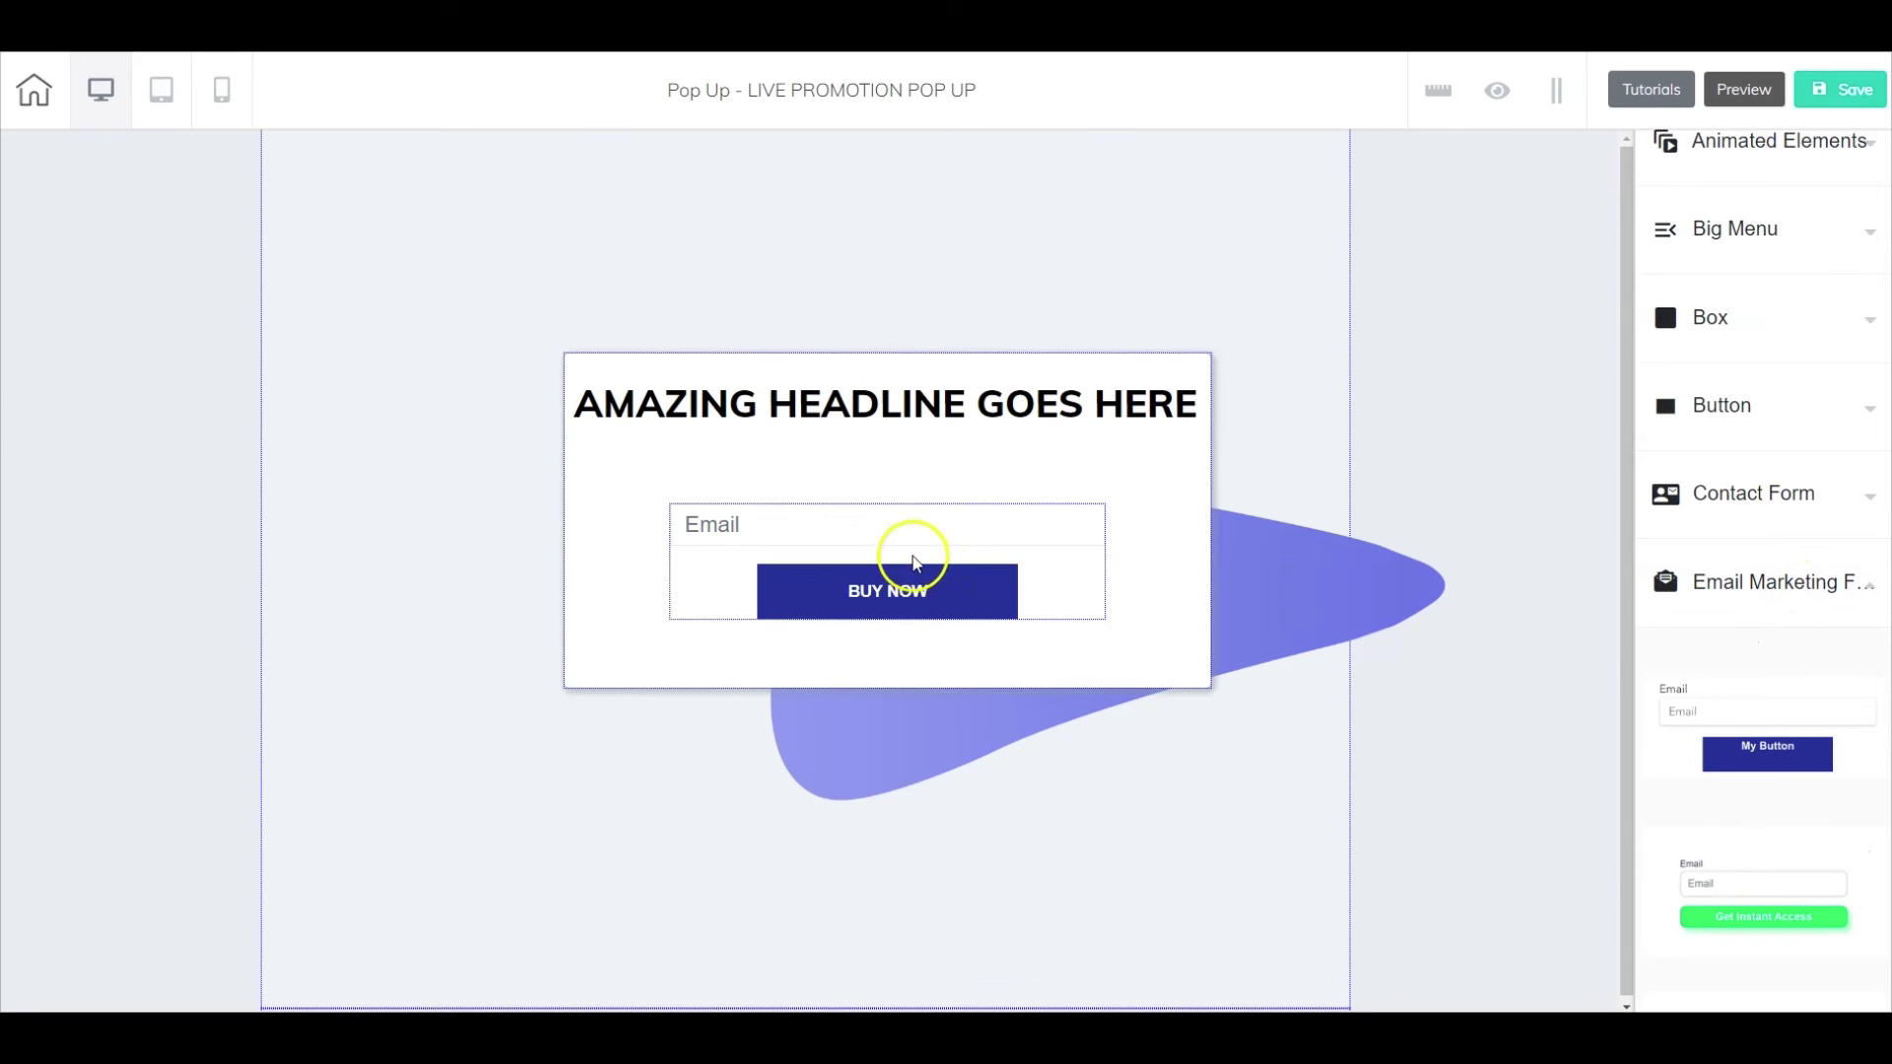
Set the pop-up's MailingBoss form to redirect to the OFFER #1 page for Subscribe pending.
click(910, 554)
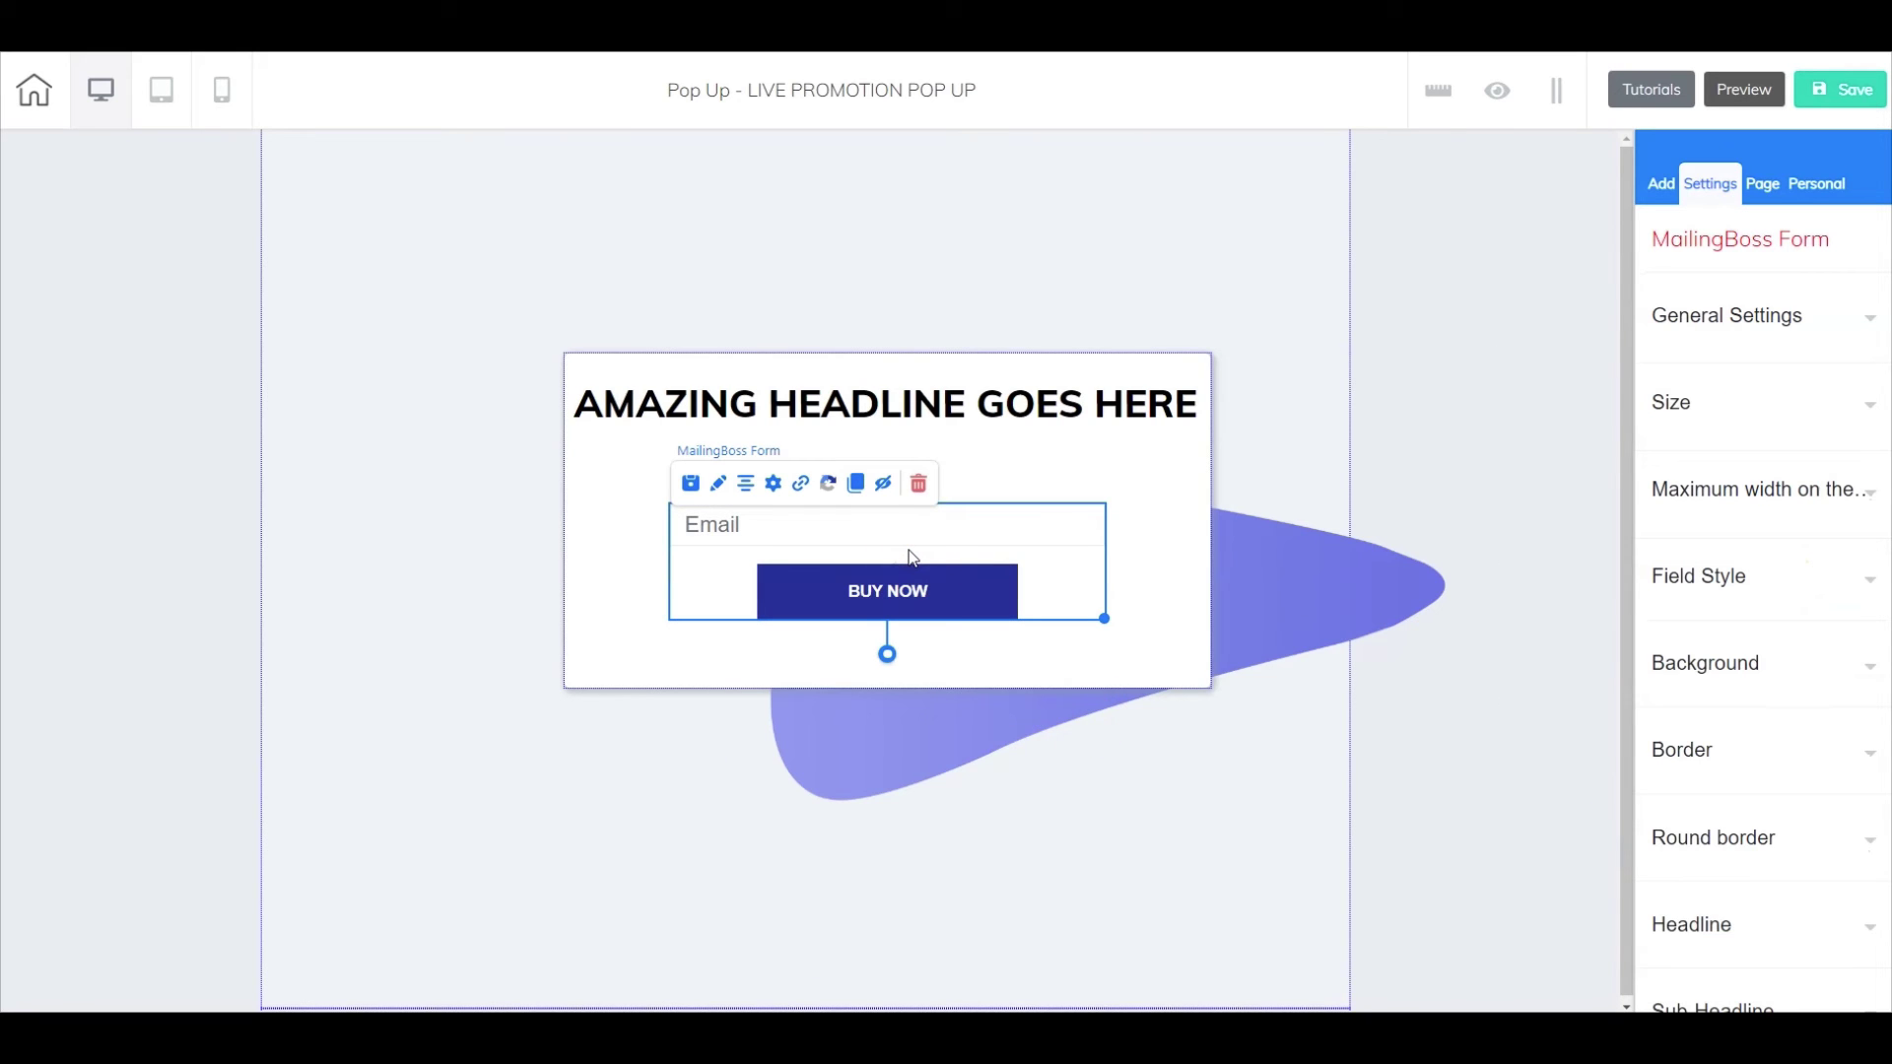
click(803, 493)
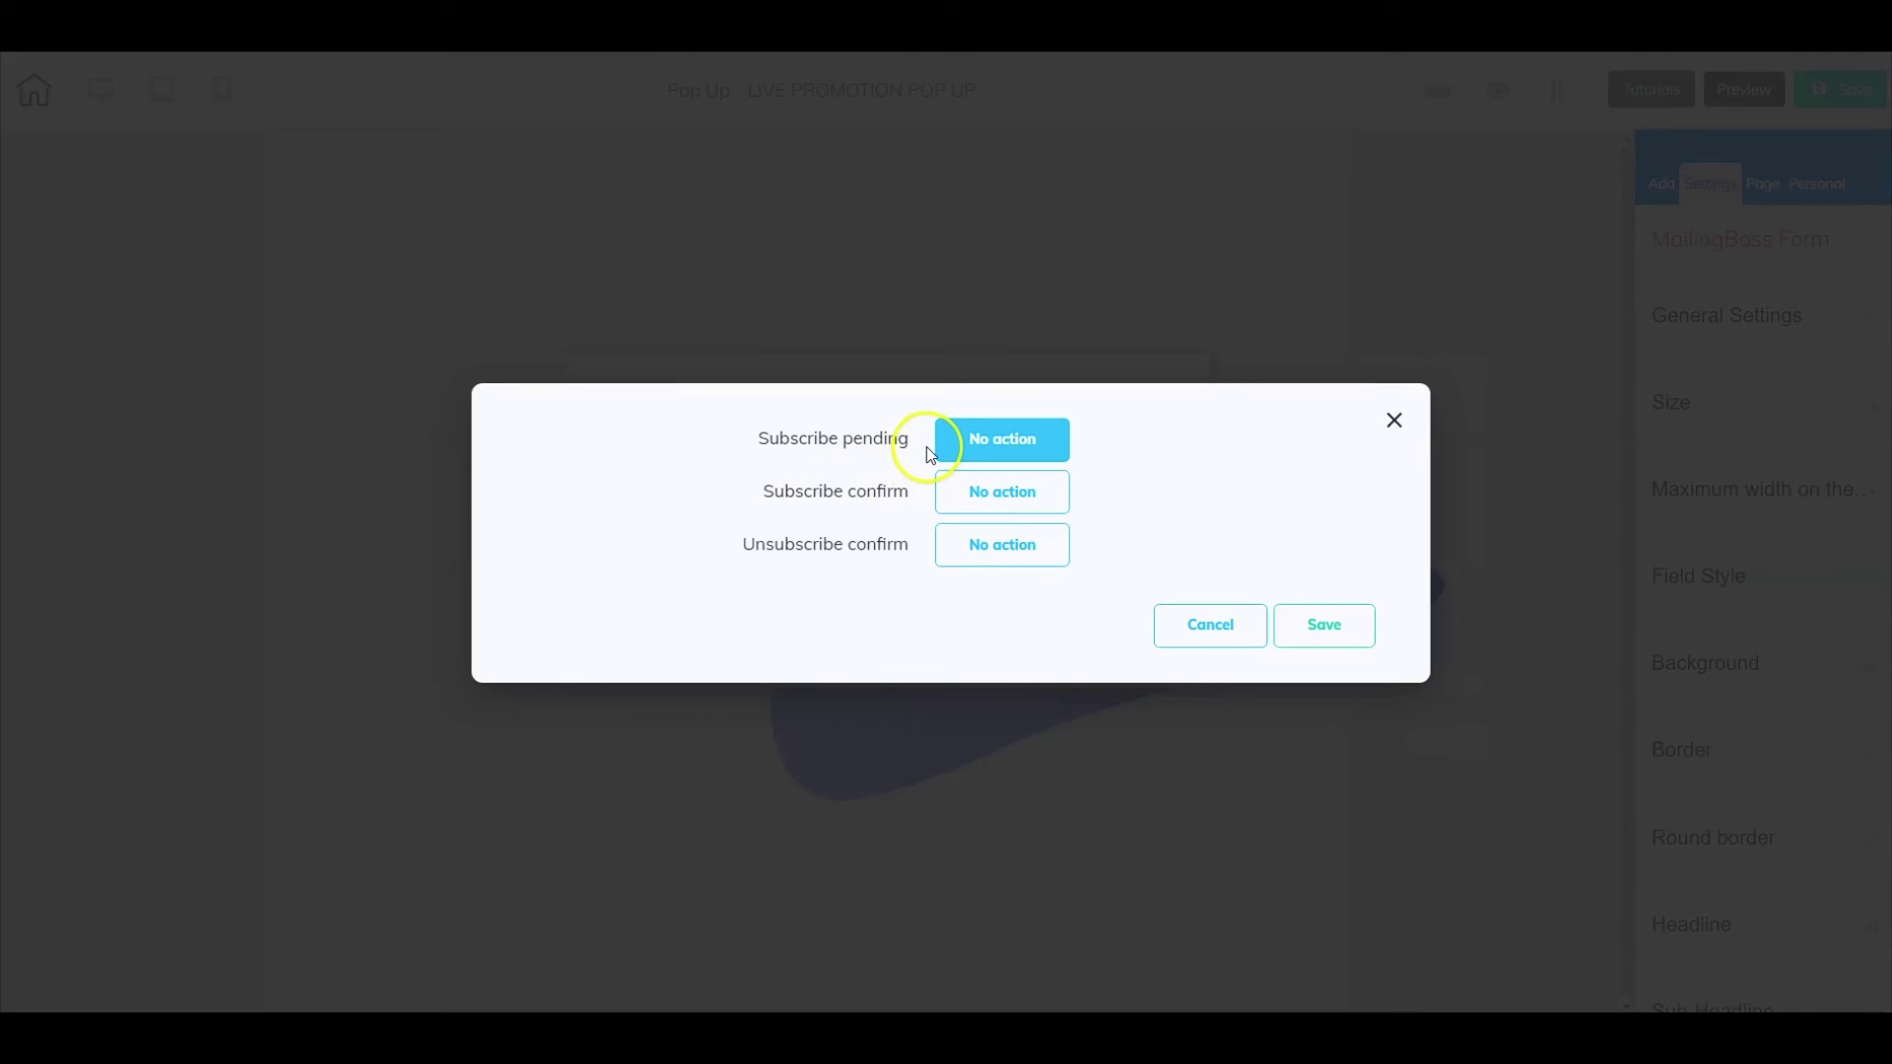
click(1001, 442)
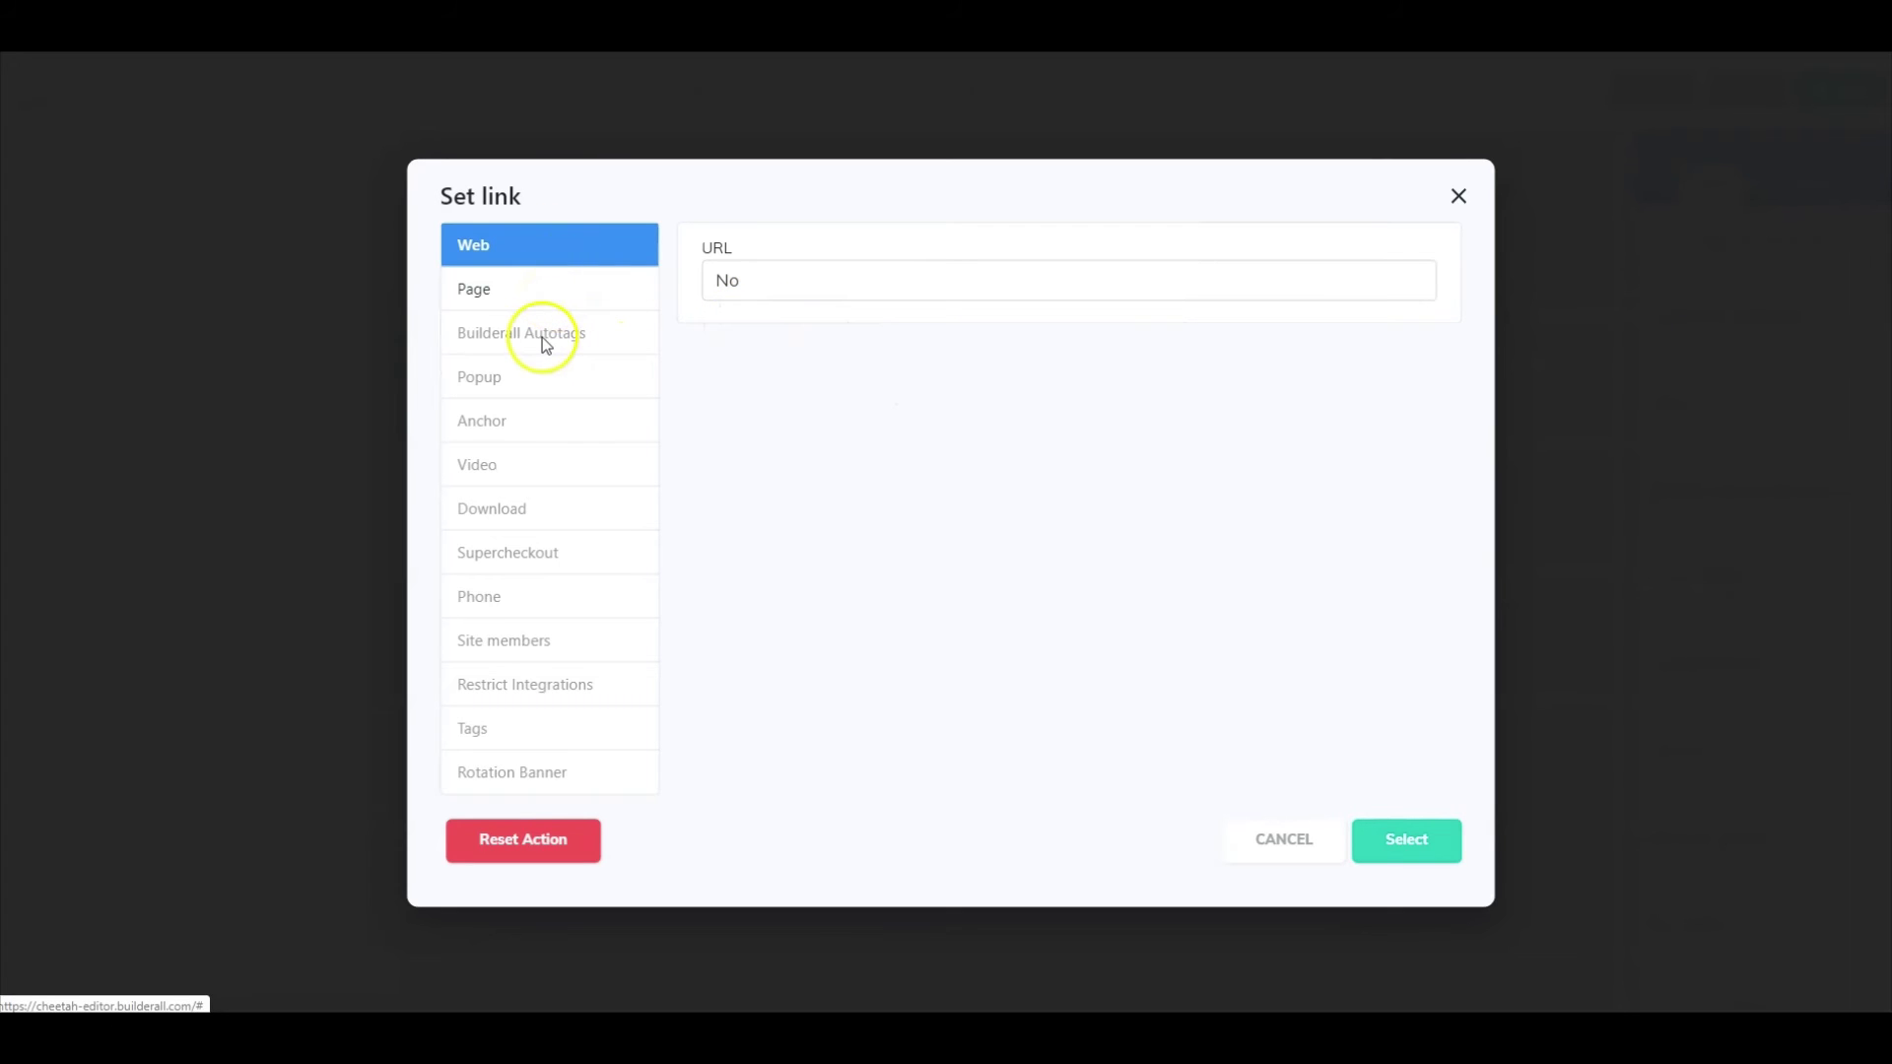
click(462, 284)
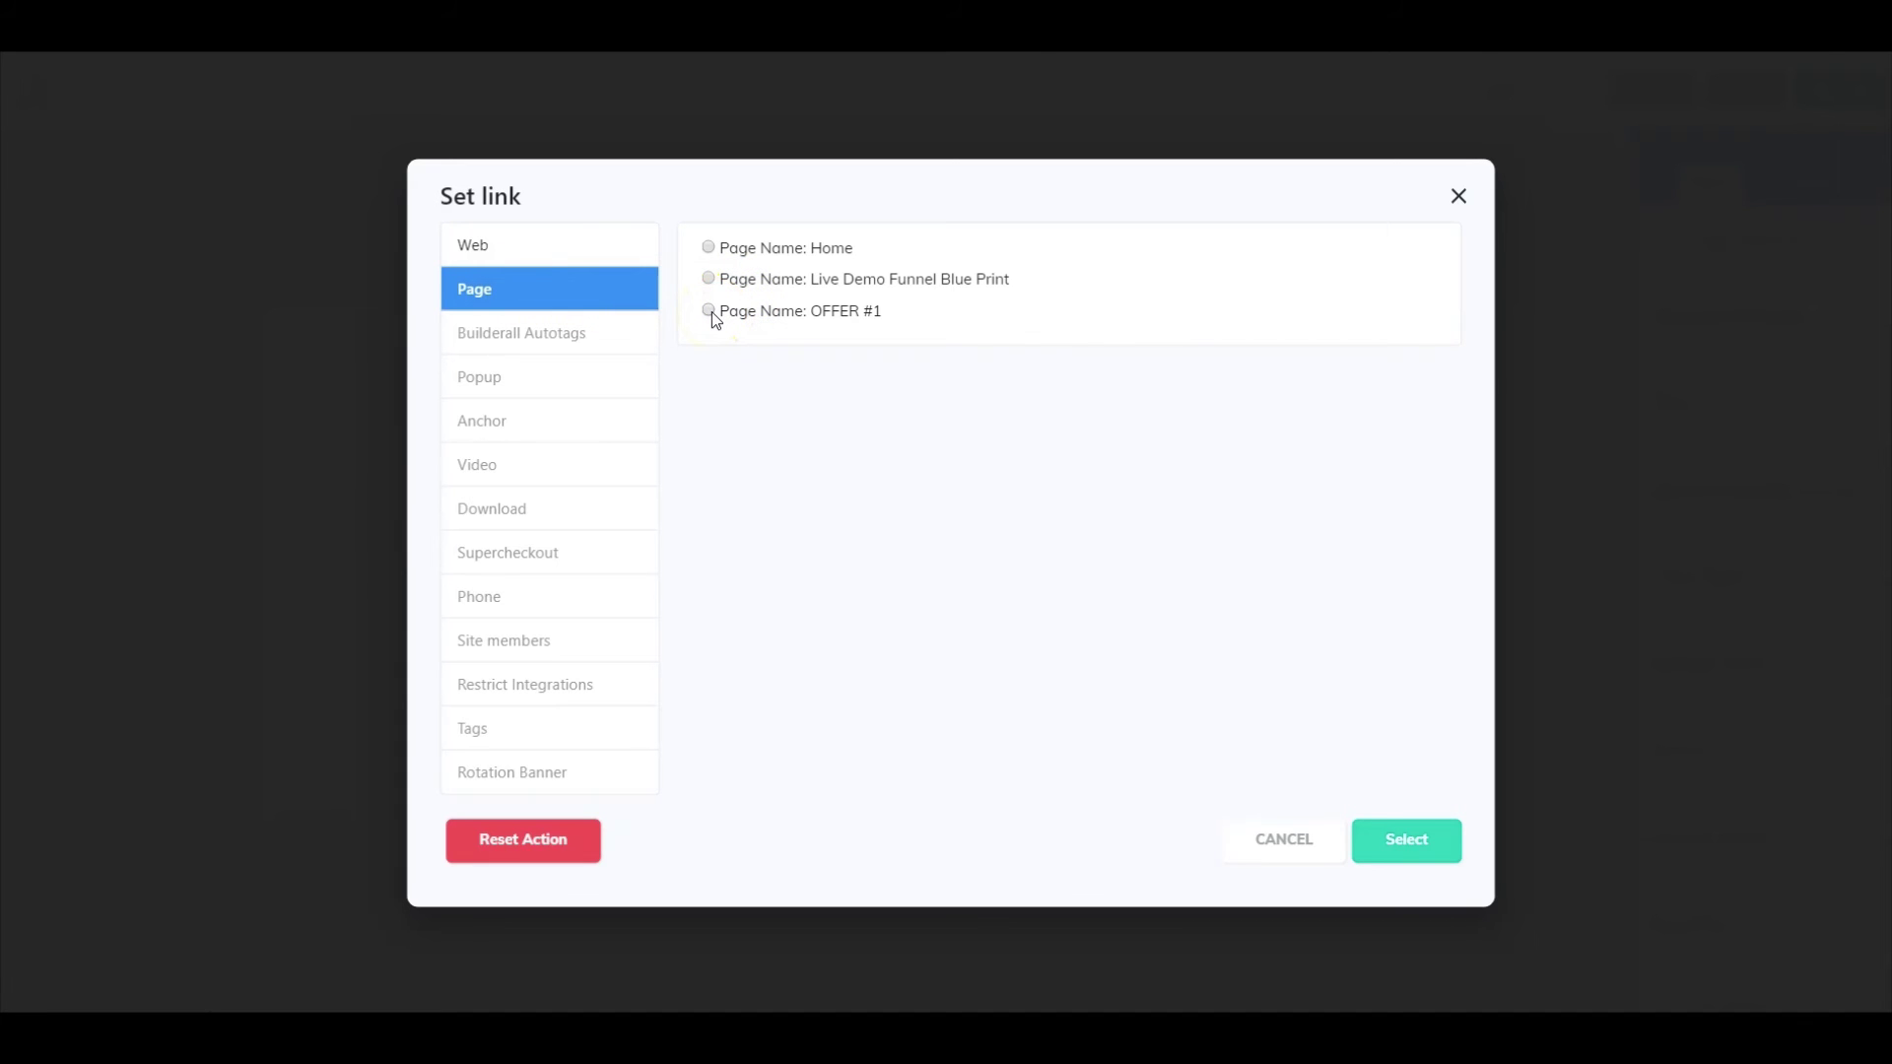
click(1399, 833)
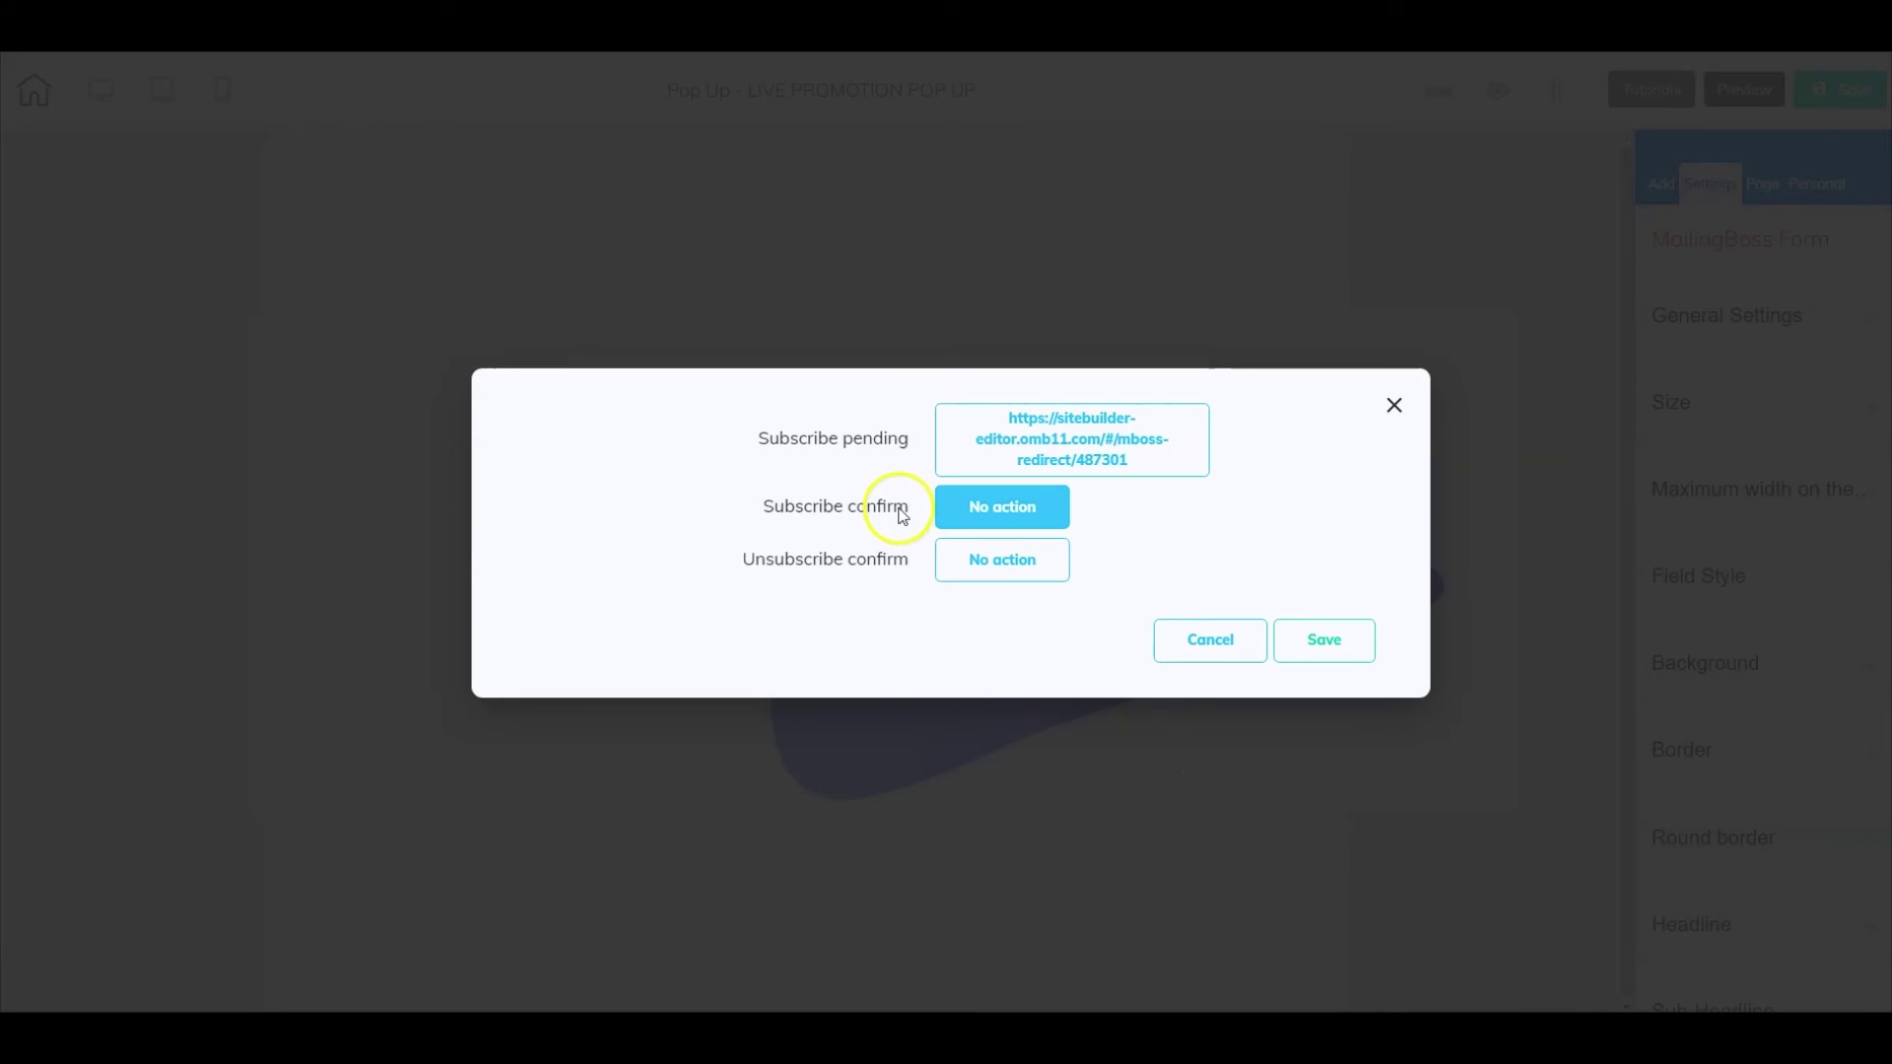
Set the form's Subscribe confirm redirect to the OFFER #1 page and save the redirect settings.
click(964, 512)
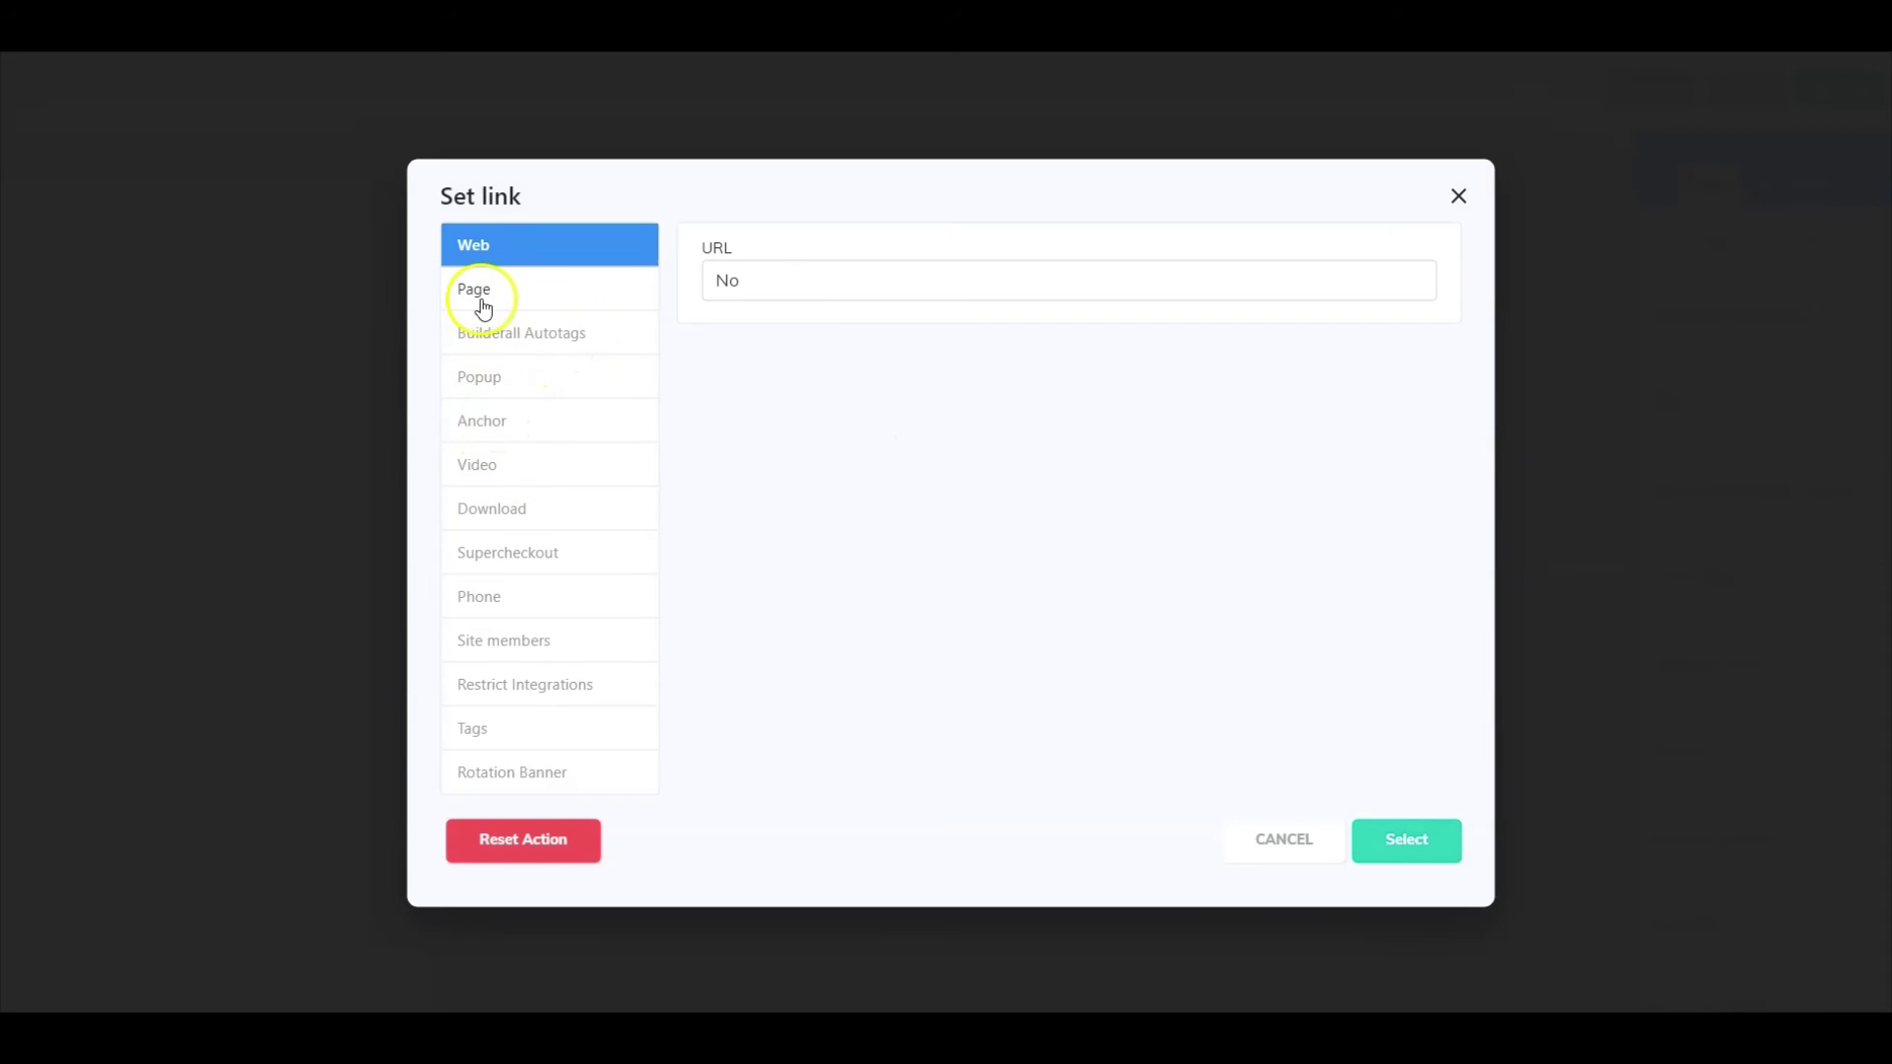
click(538, 298)
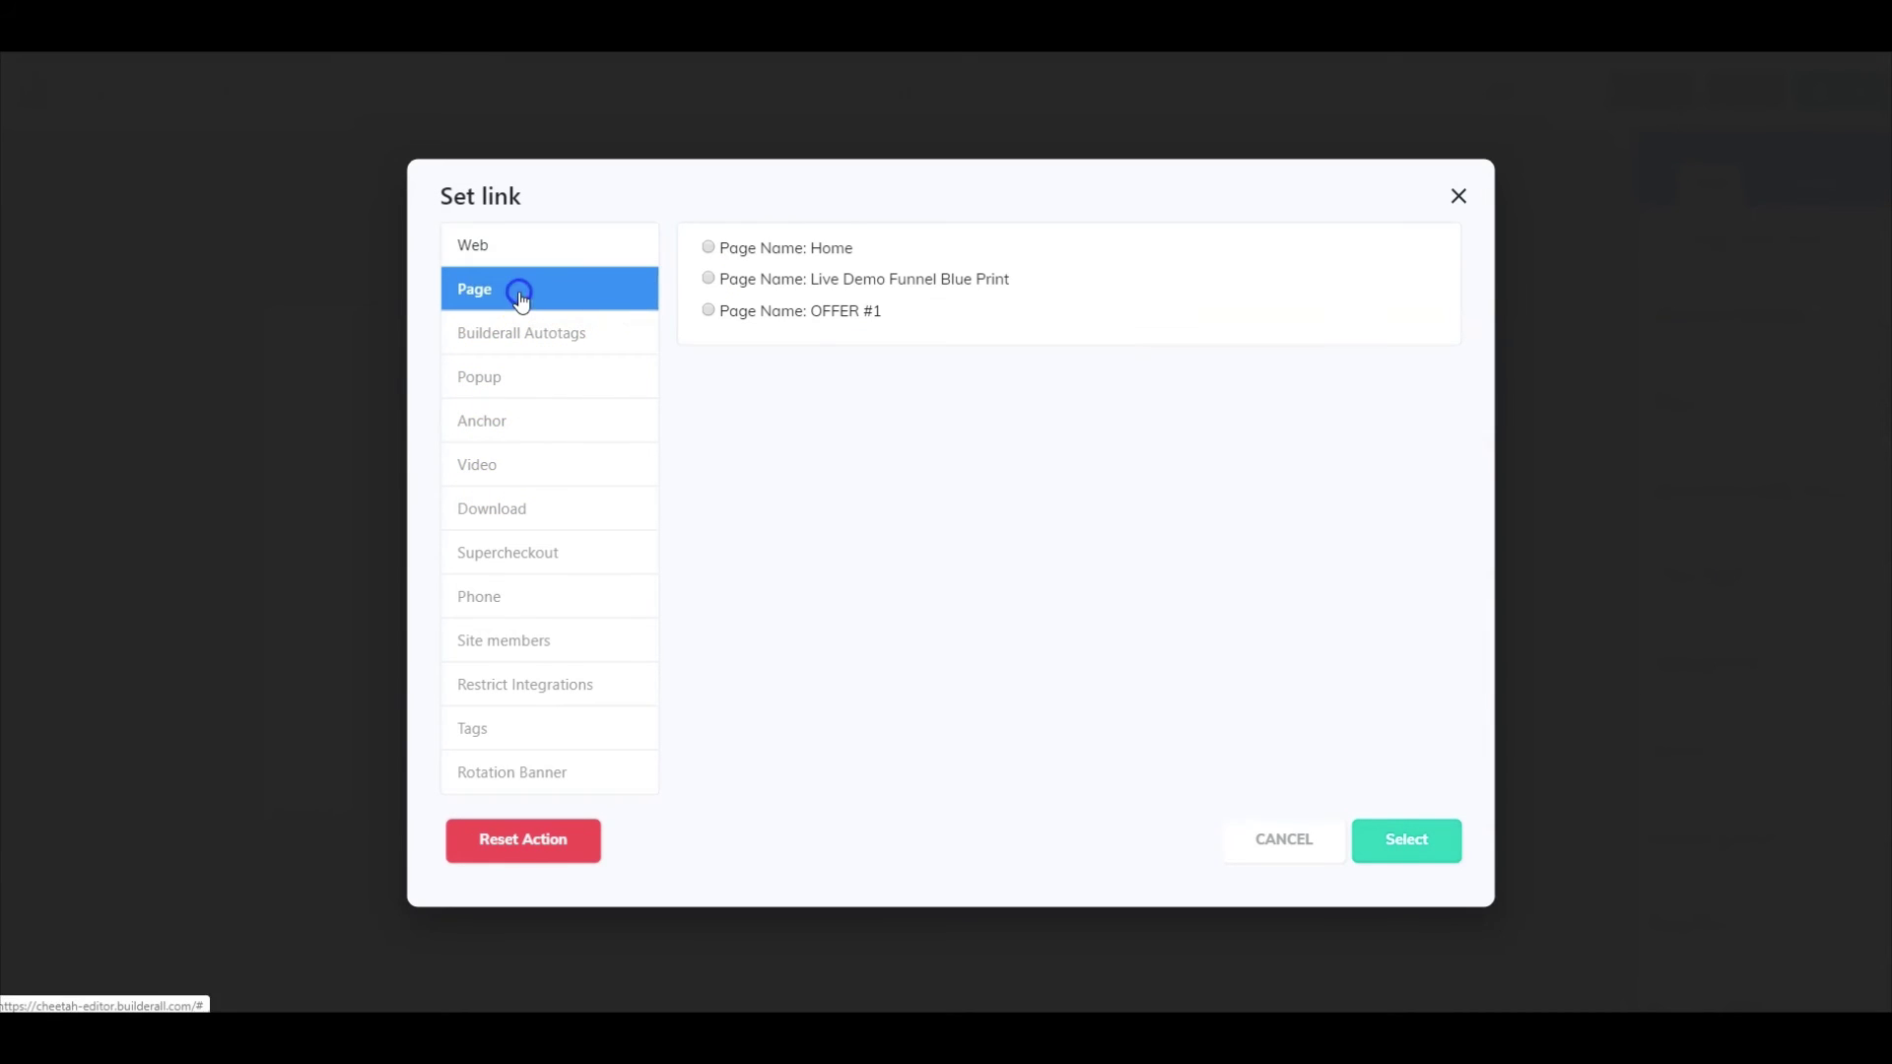
click(828, 312)
click(1409, 841)
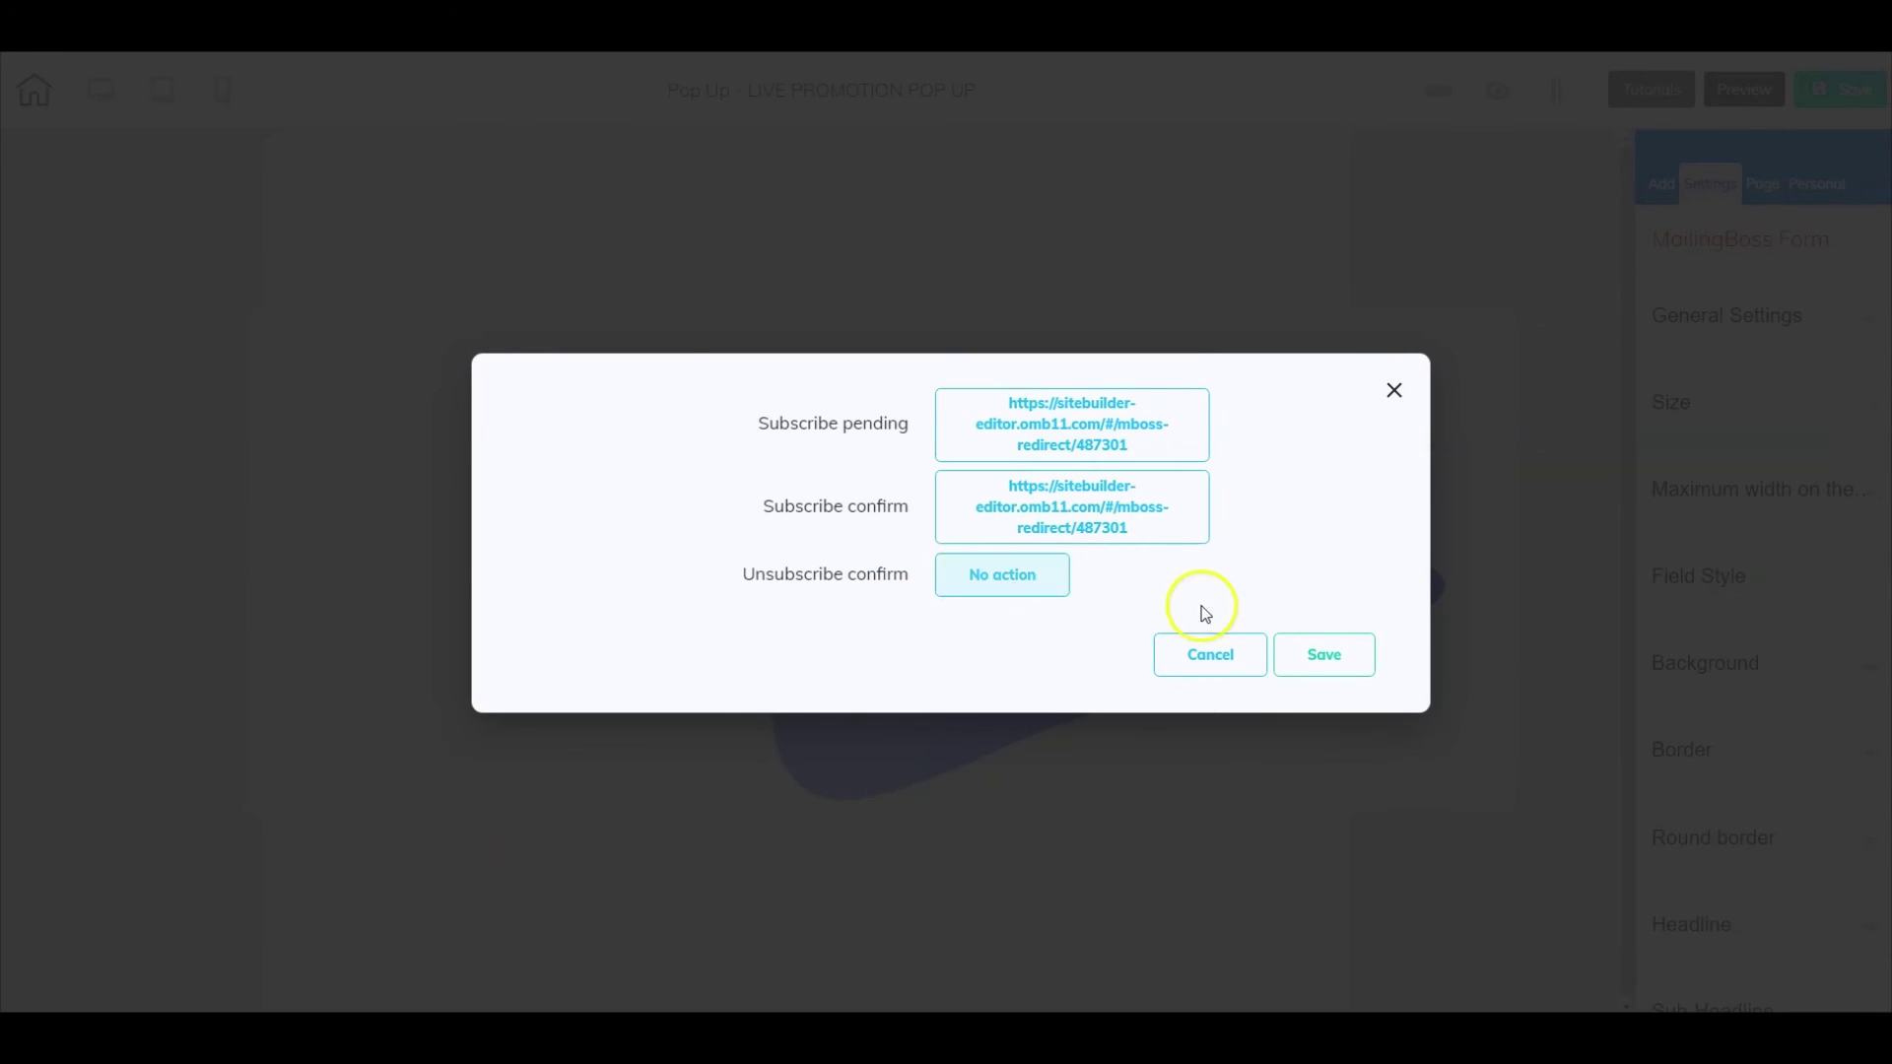
click(1321, 668)
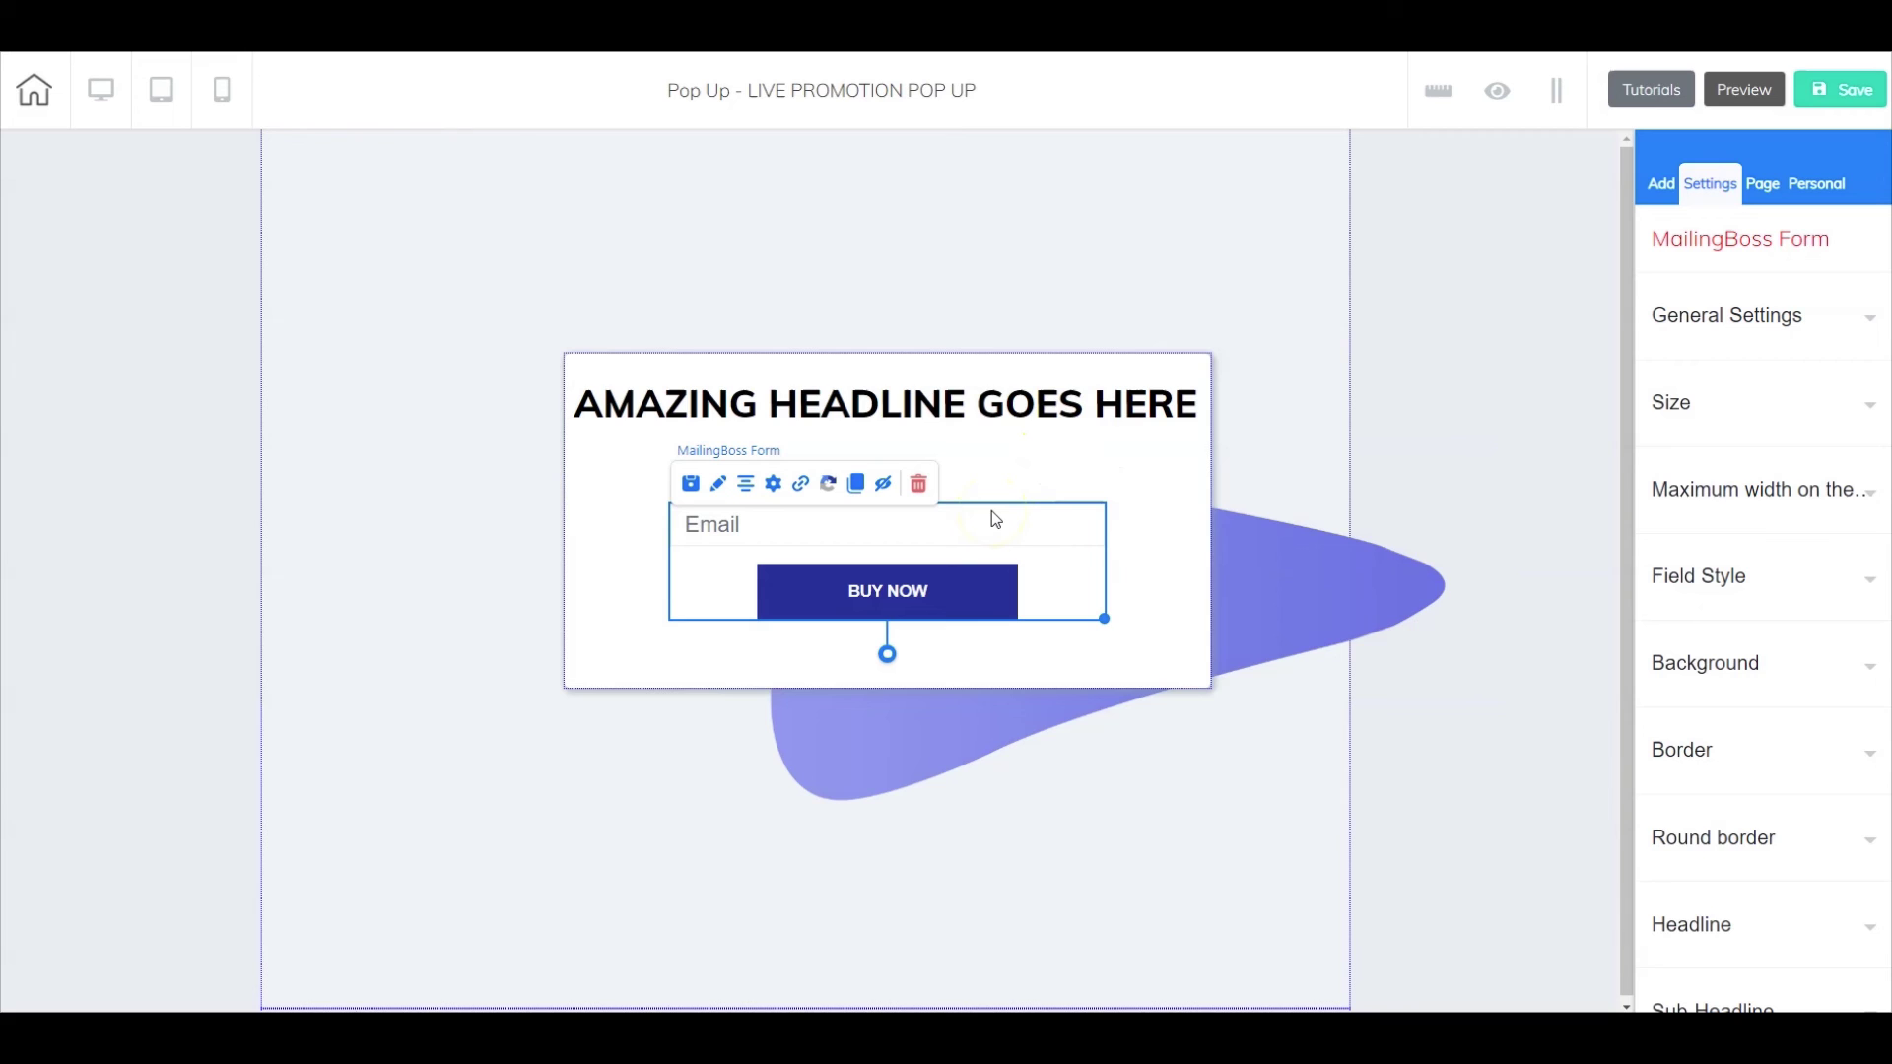
Return to the Home page in the editor, save it and publish the site.
click(34, 89)
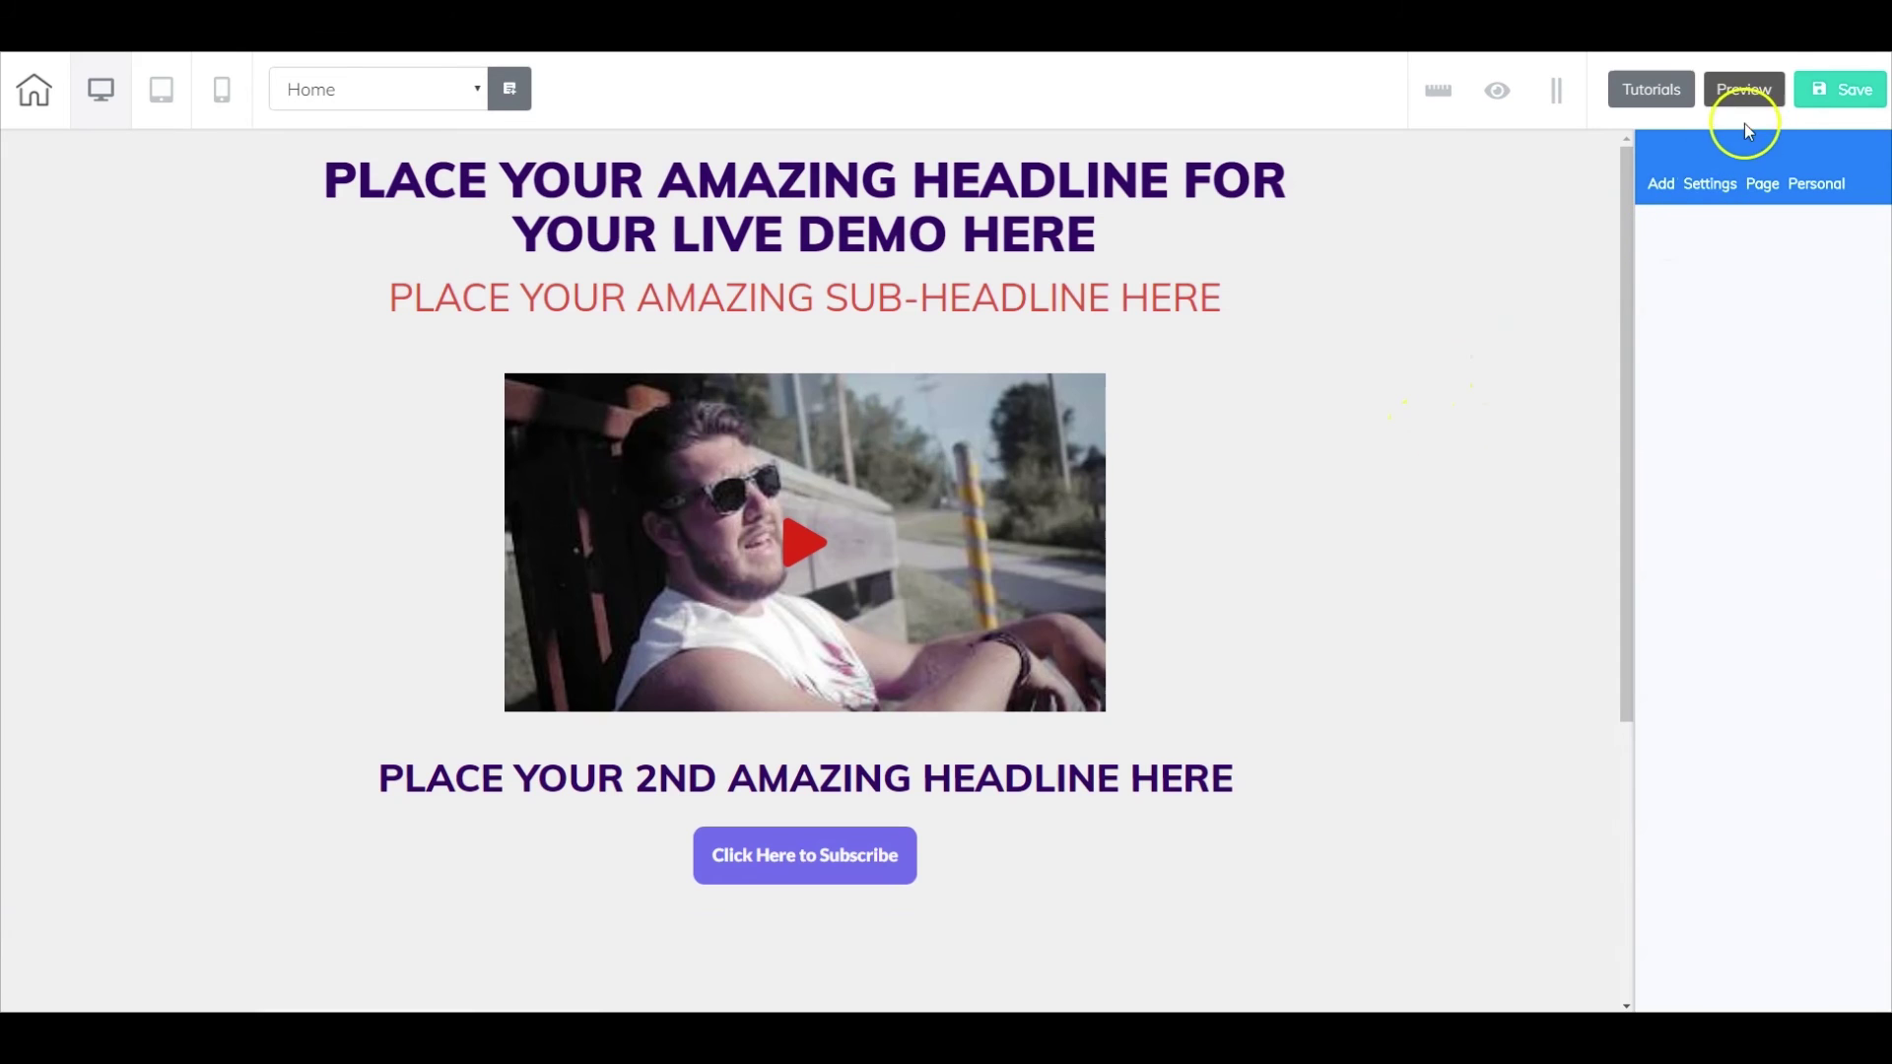
click(1833, 87)
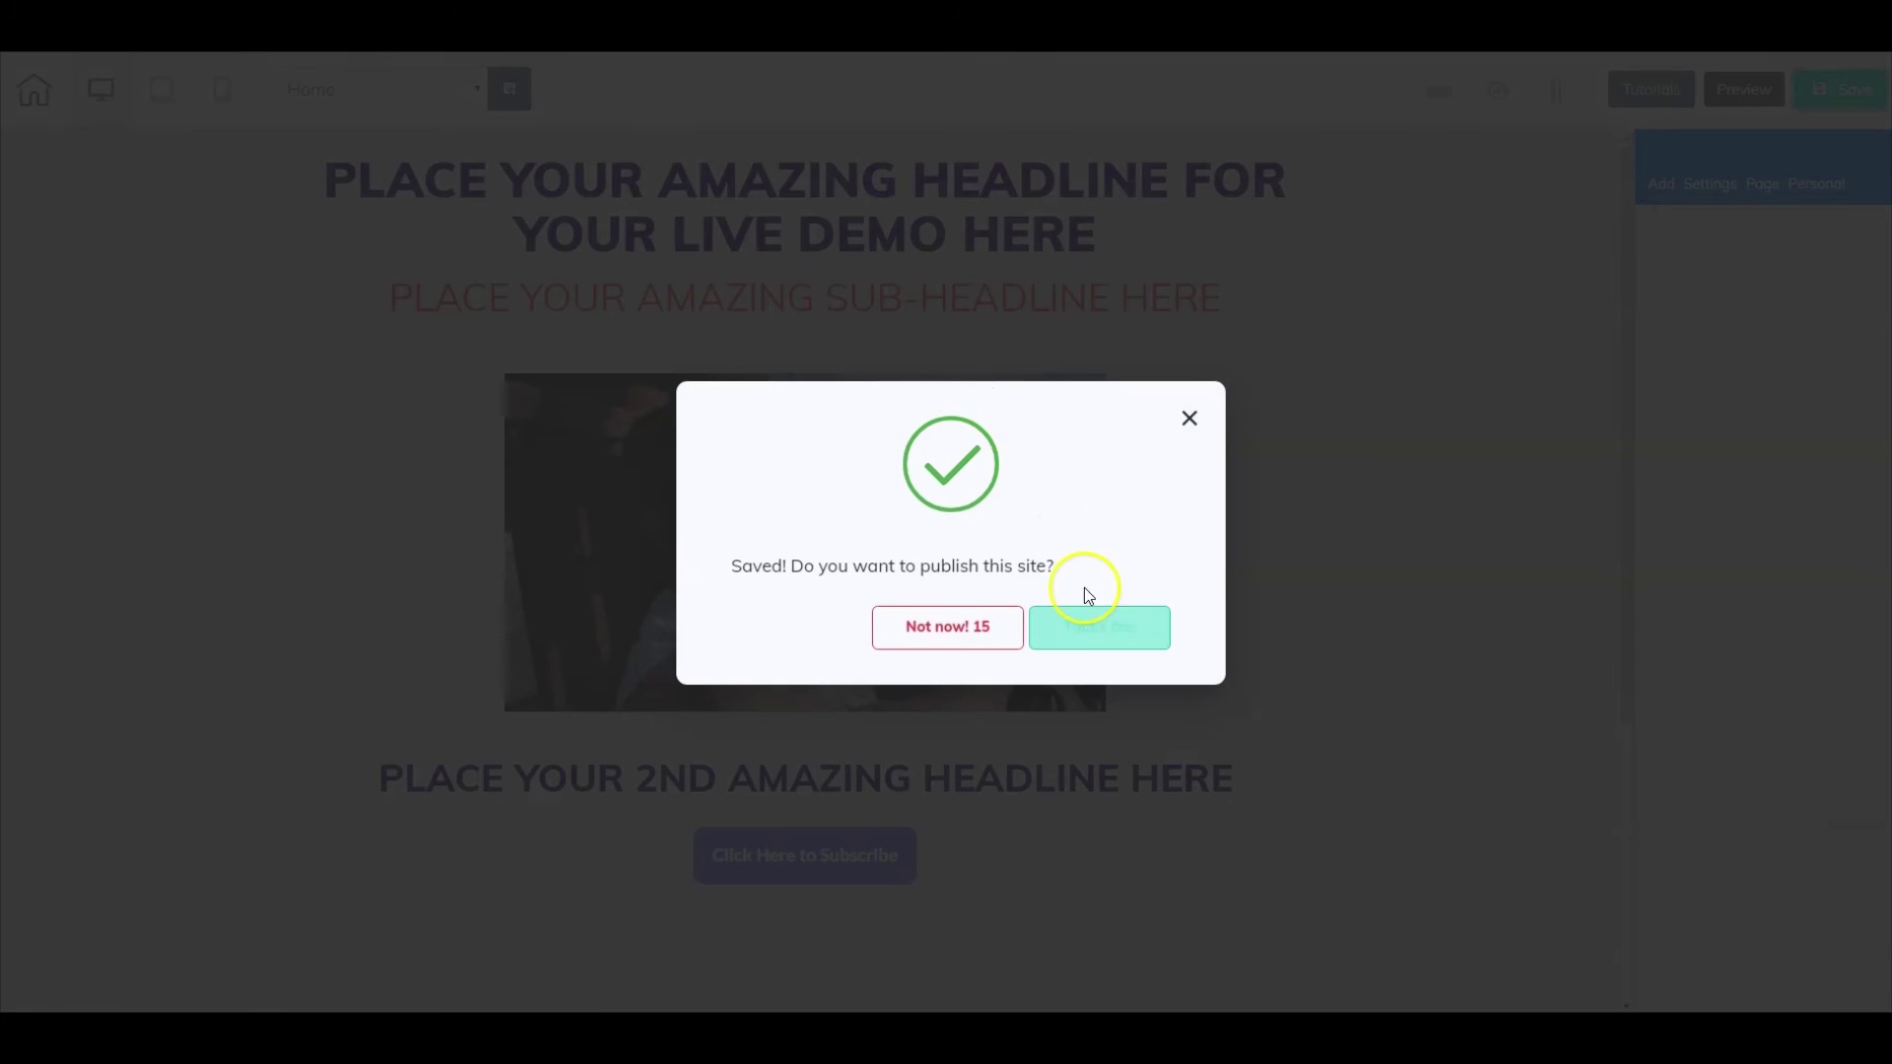
click(1104, 627)
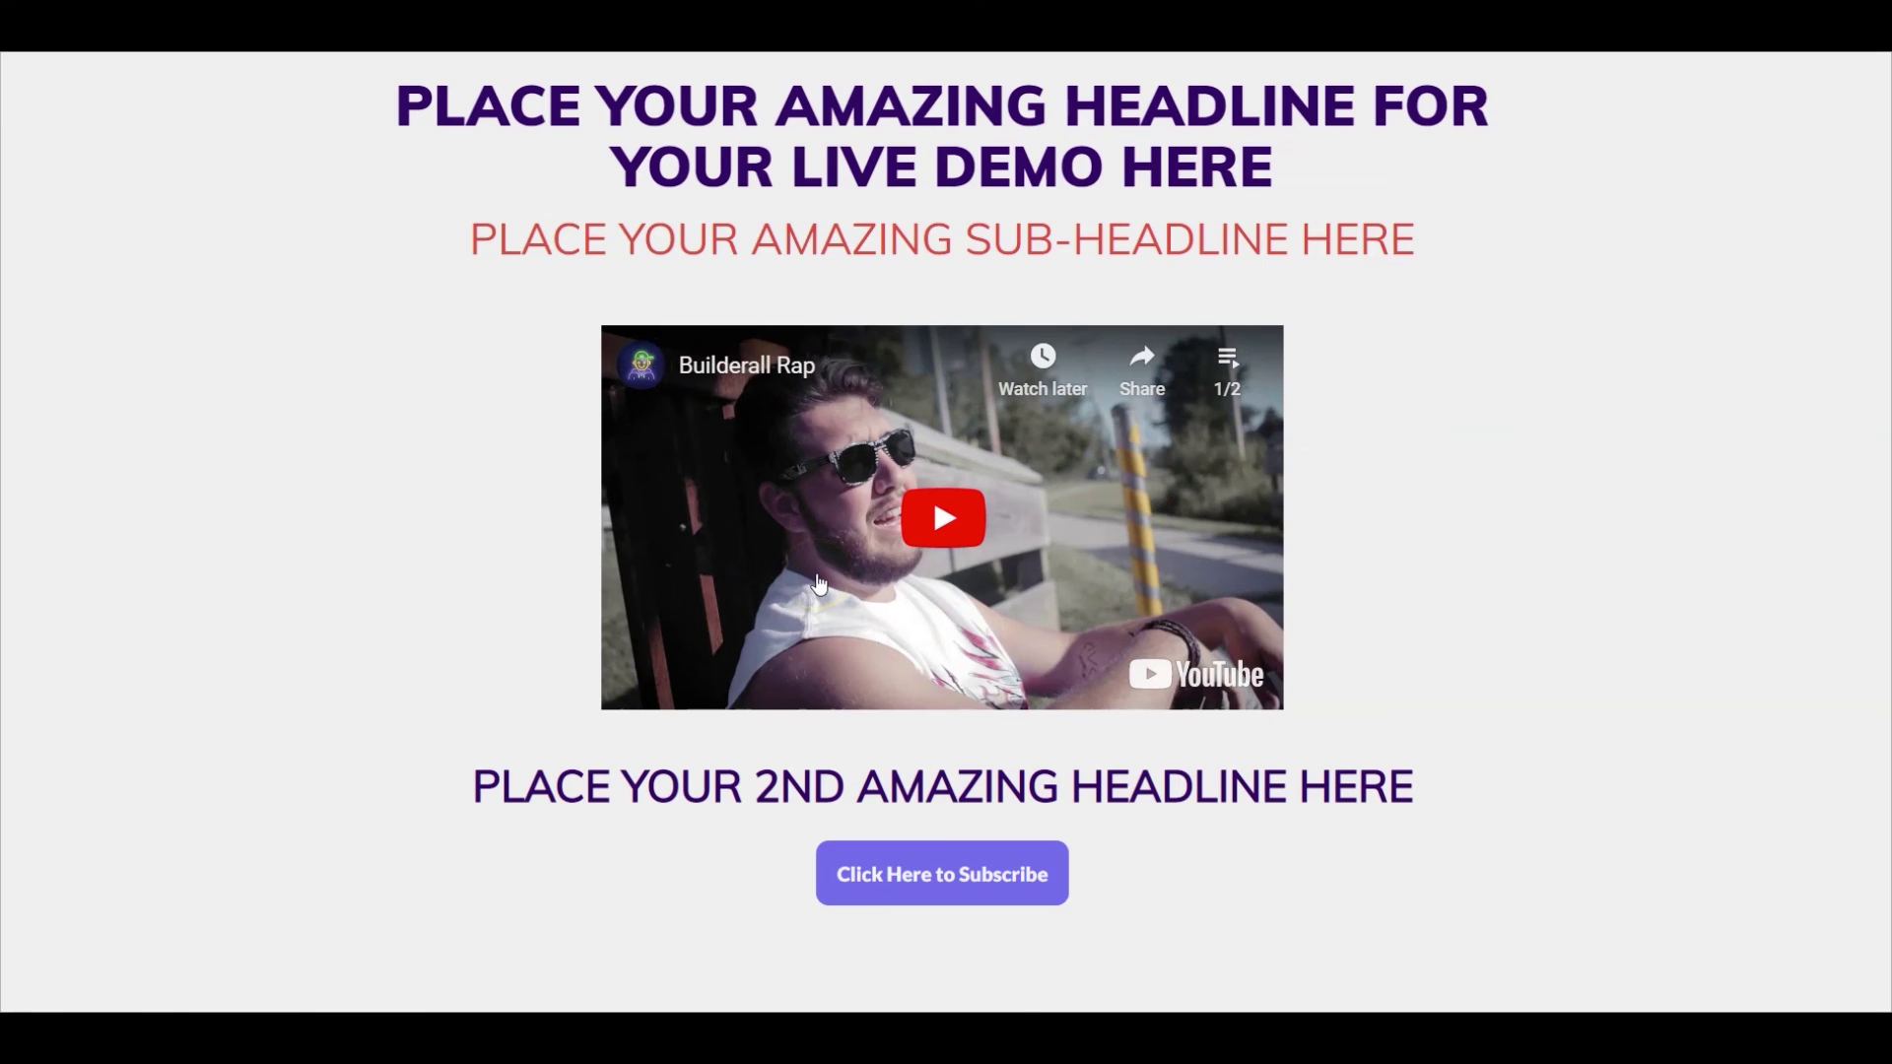
Examine the published Home page down to its three product boxes.
scroll(819, 583, down, 5)
click(876, 578)
click(487, 605)
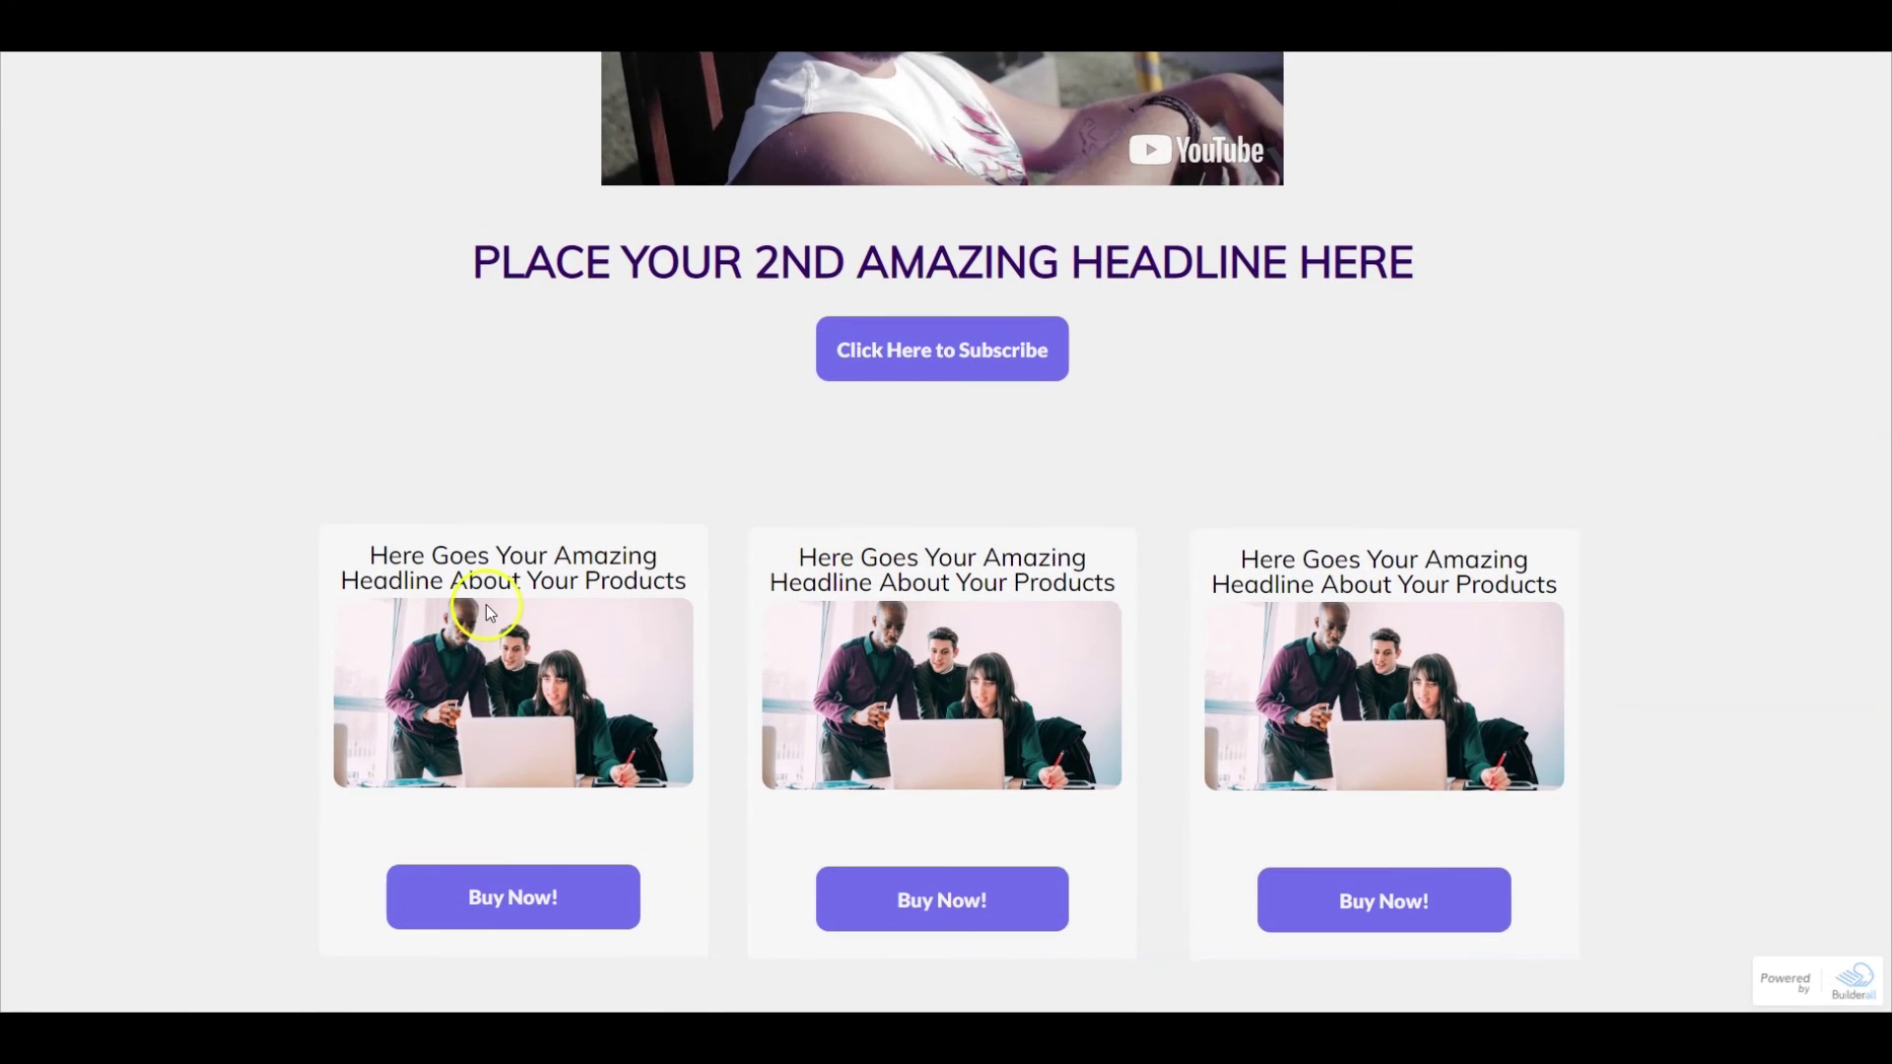
Open the subscribe pop-up on the published Home page to check its email form, and close it.
click(1435, 655)
scroll(1206, 846, up, 3)
scroll(896, 966, down, 3)
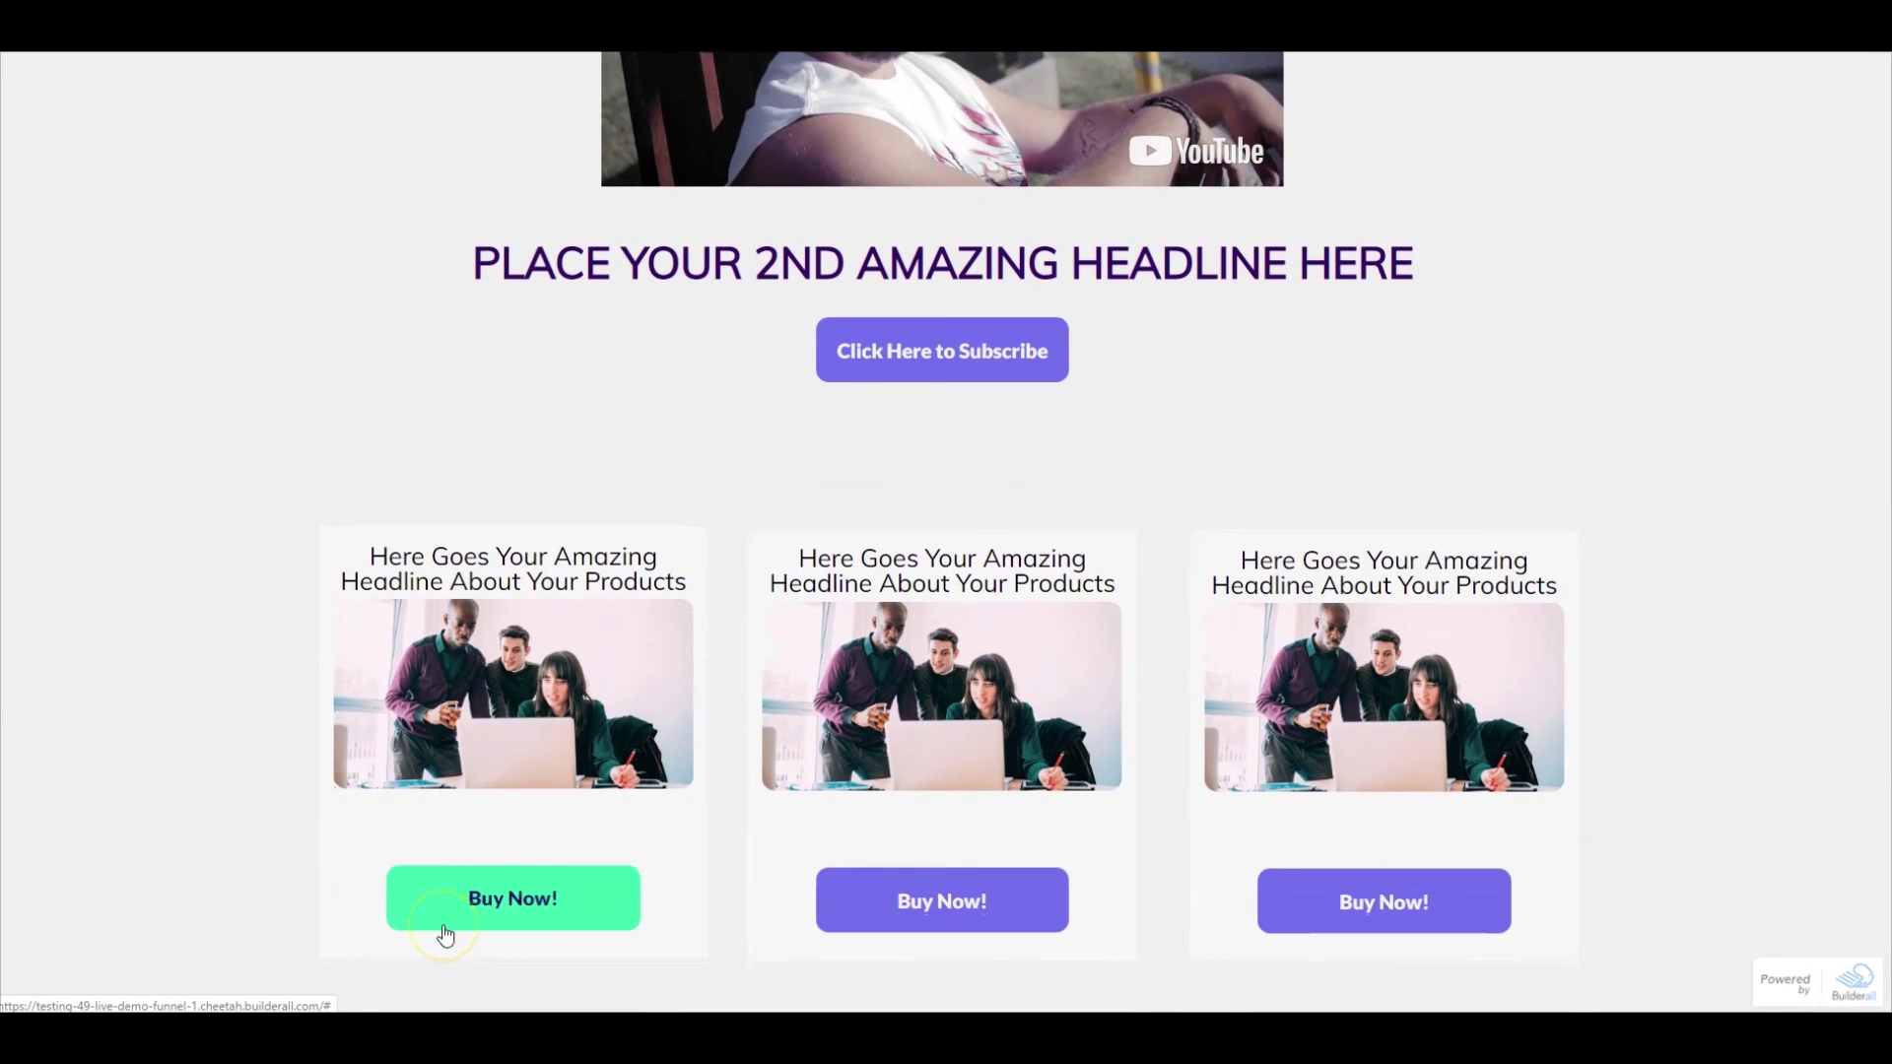
scroll(445, 937, up, 3)
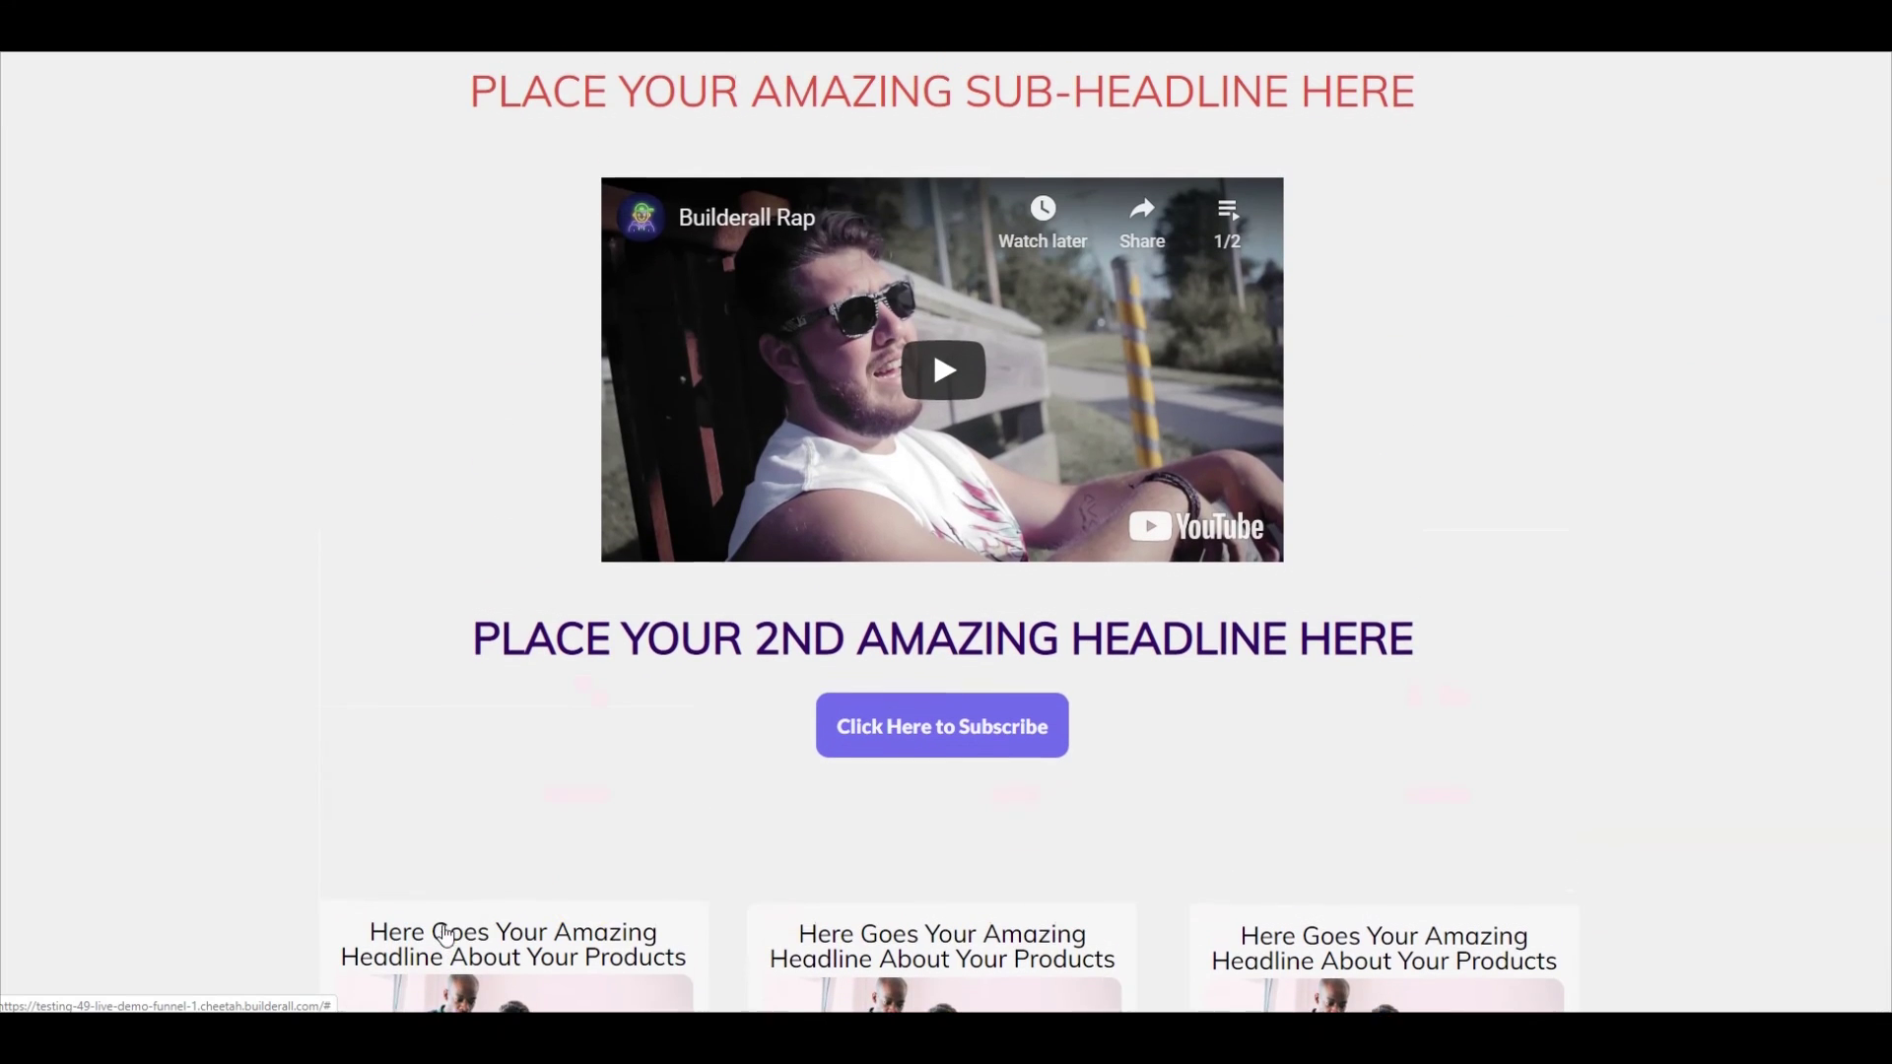
click(944, 755)
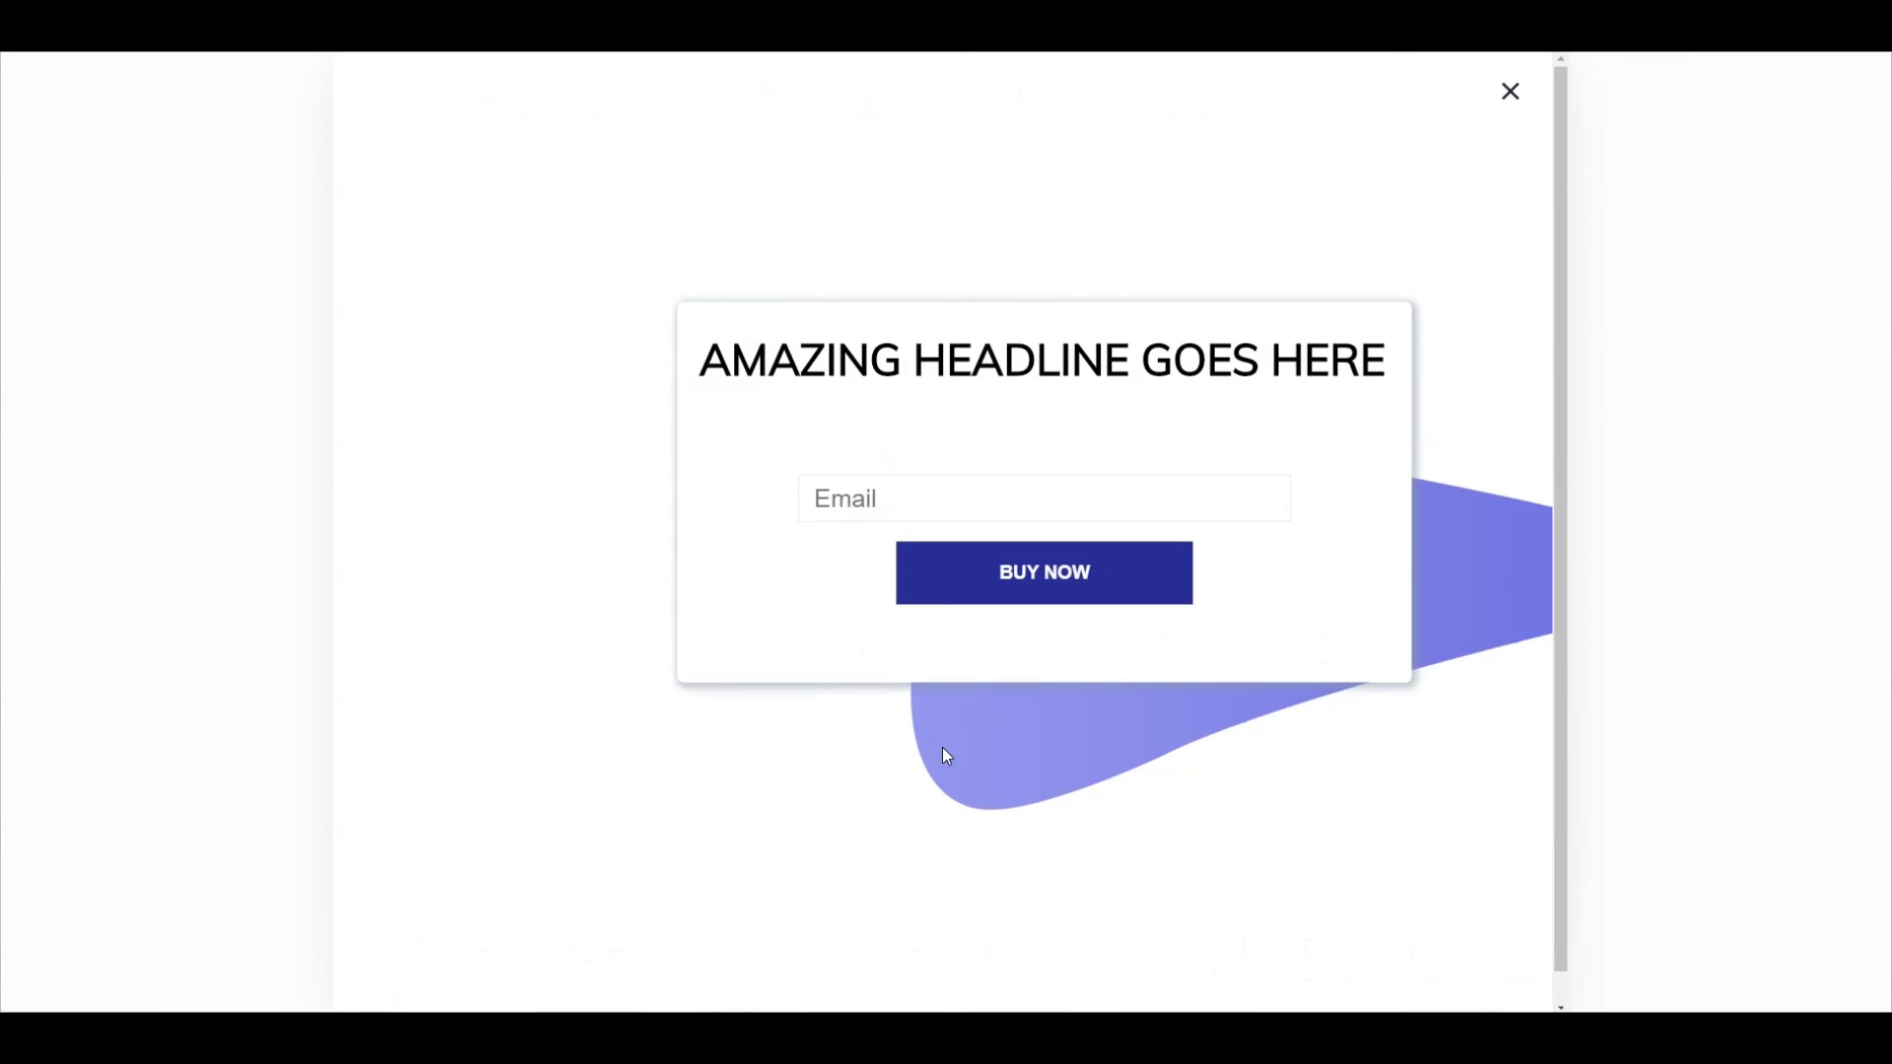
click(1509, 88)
Reopen the subscribe pop-up and fill in its email field with a saved email address.
scroll(1428, 552, down, 4)
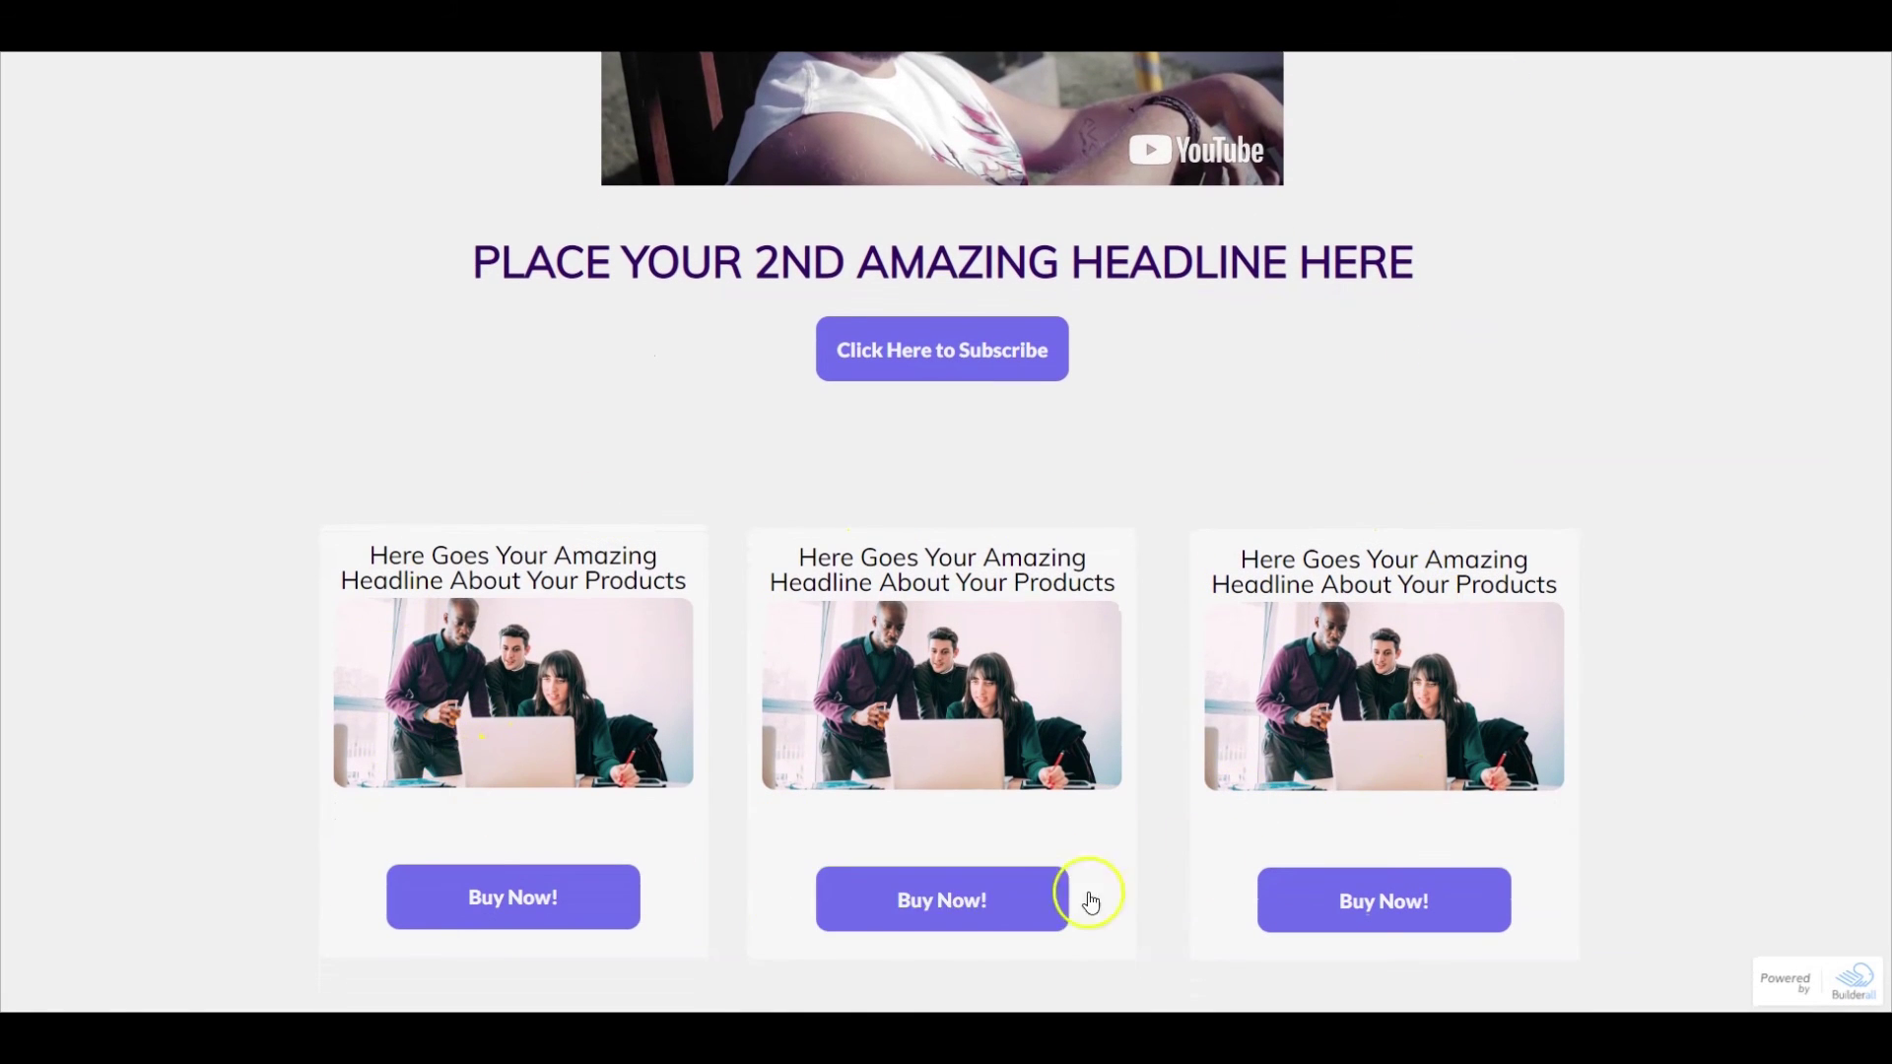
scroll(948, 532, up, 3)
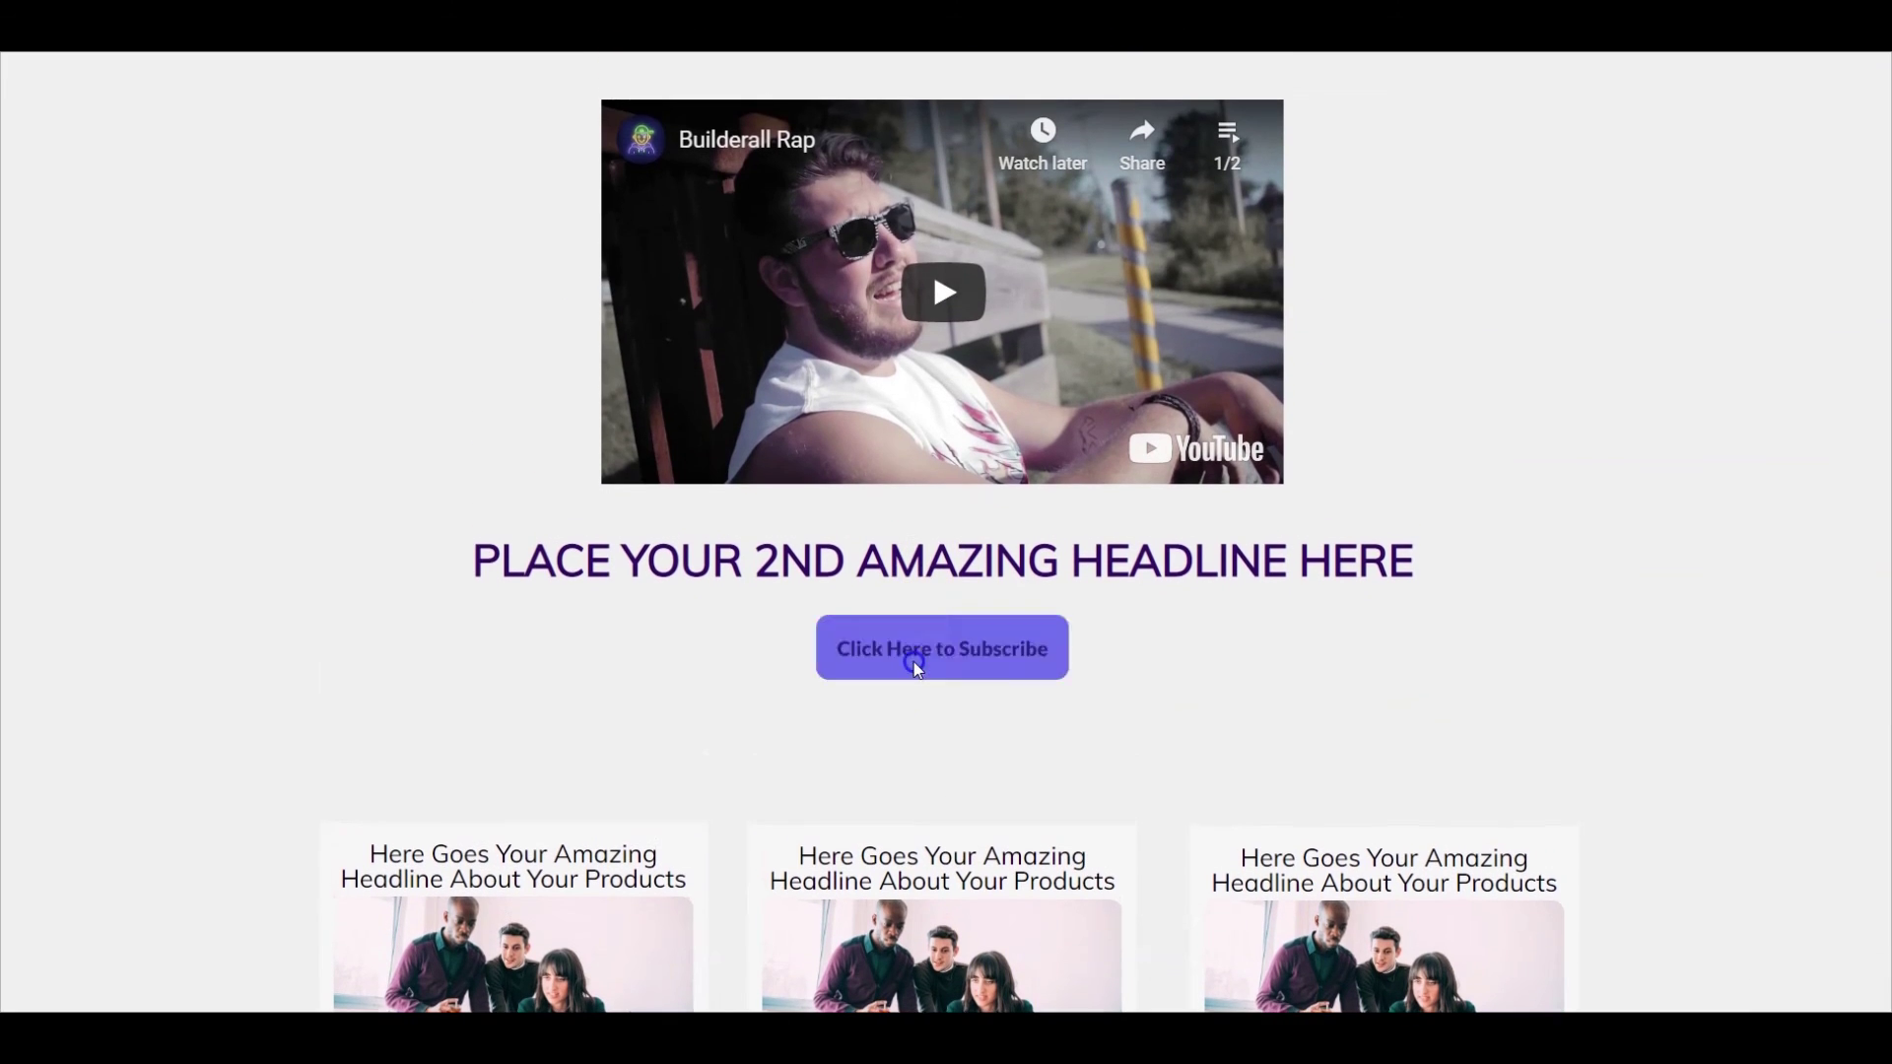
click(908, 660)
click(909, 506)
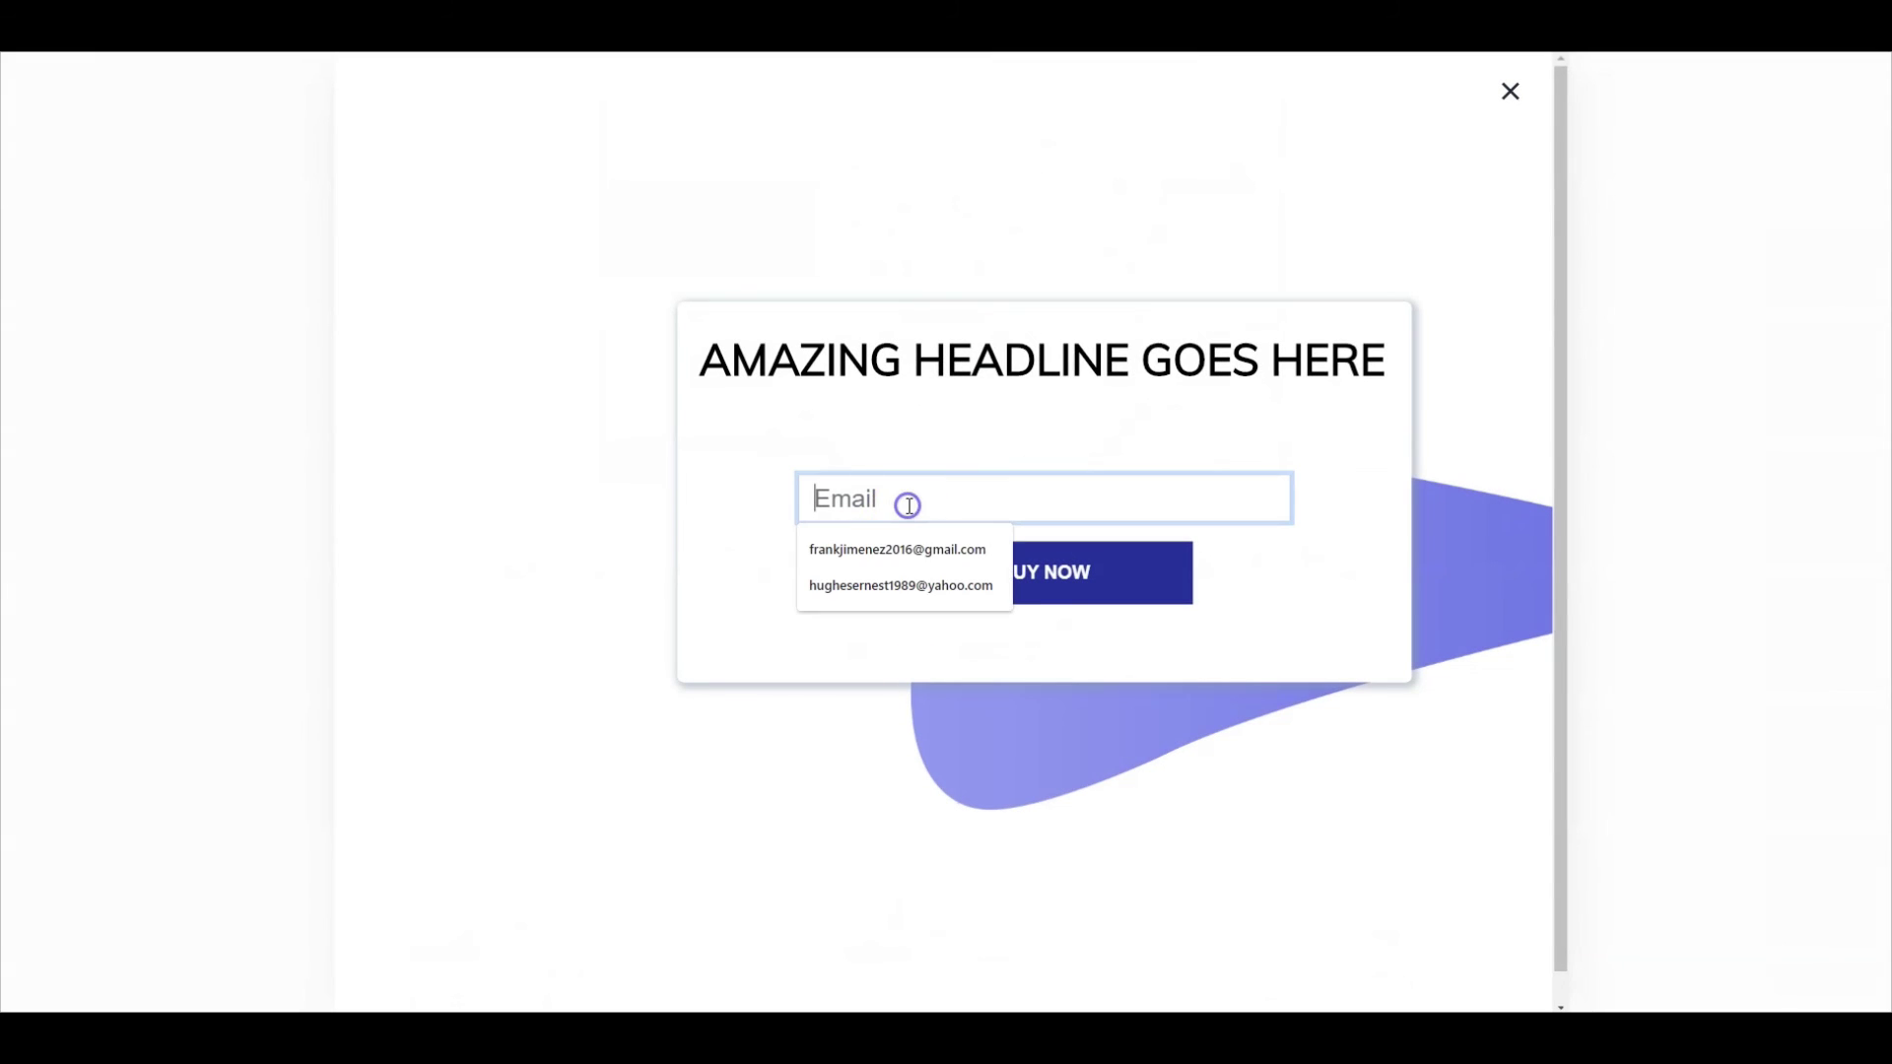
click(876, 548)
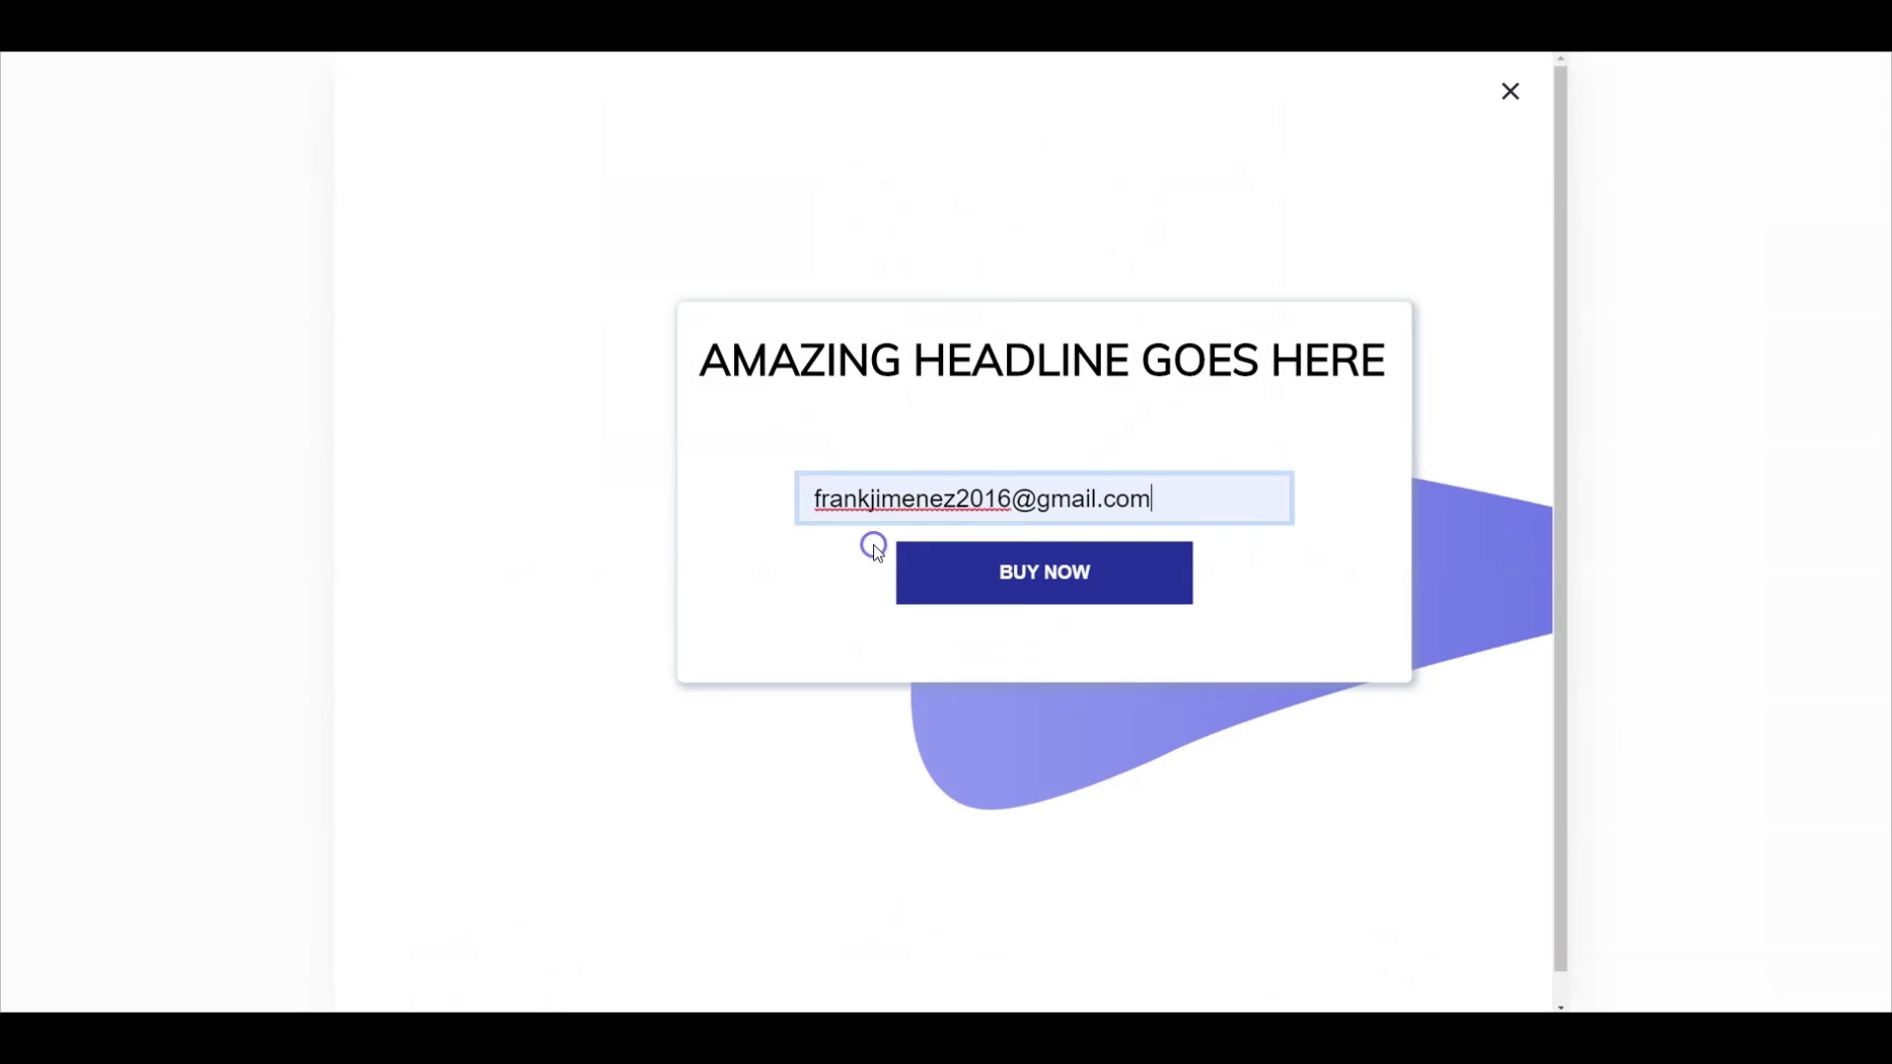